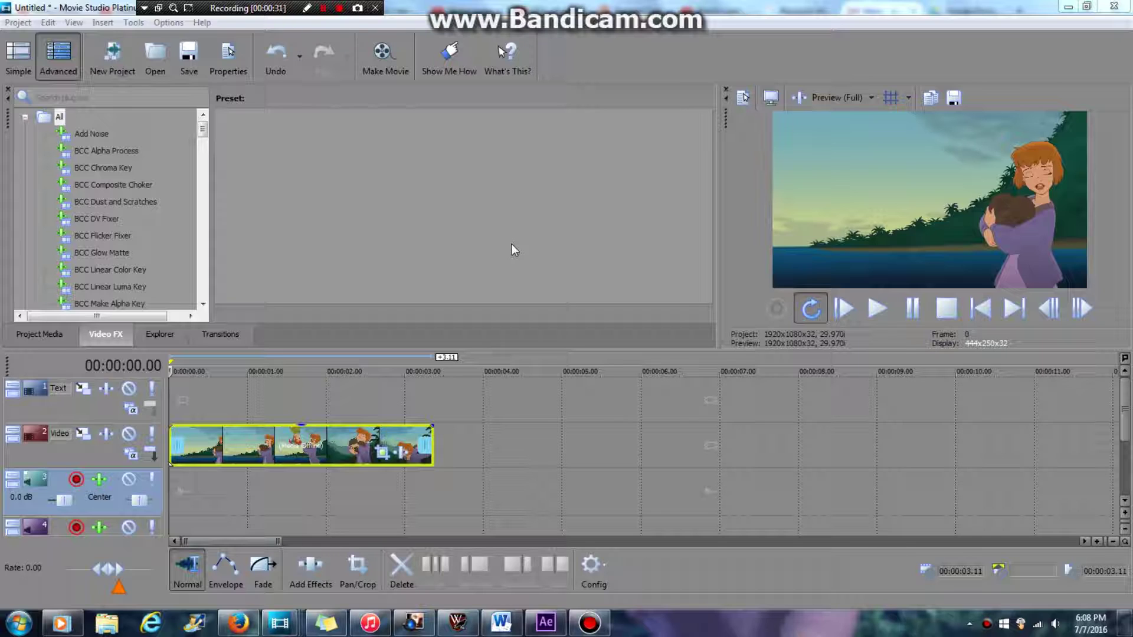
# - Scrub through the cartoon clip to the frame of the woman clutching the child at 00:00:02.20
pyautogui.moveTo(245, 8); pyautogui.dragTo(286, 10)
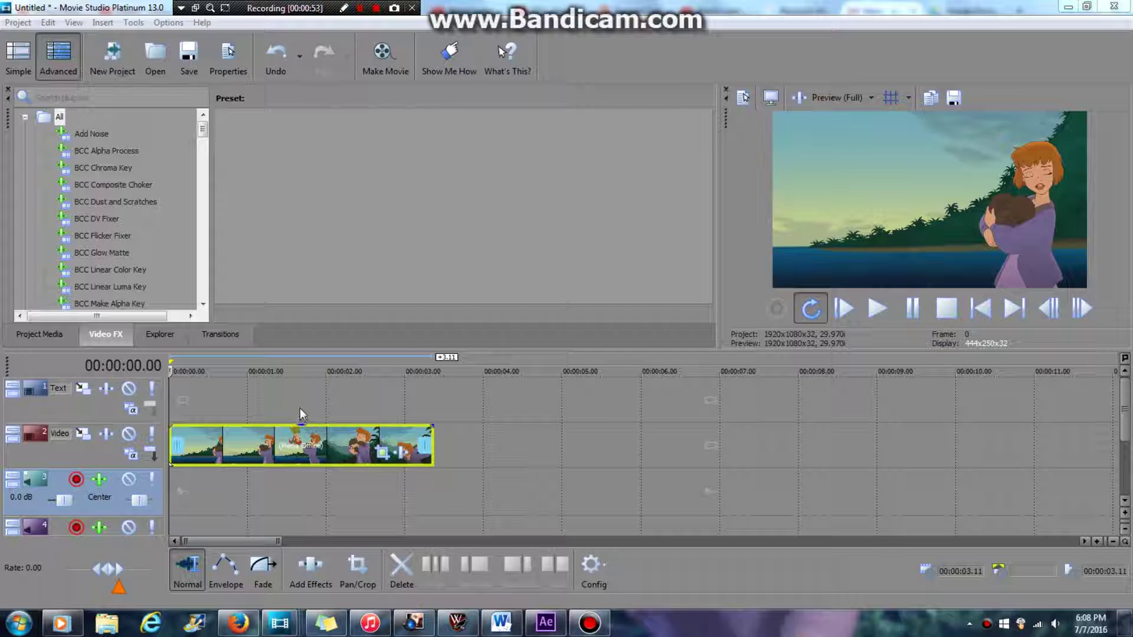
pyautogui.moveTo(171, 398); pyautogui.dragTo(150, 418)
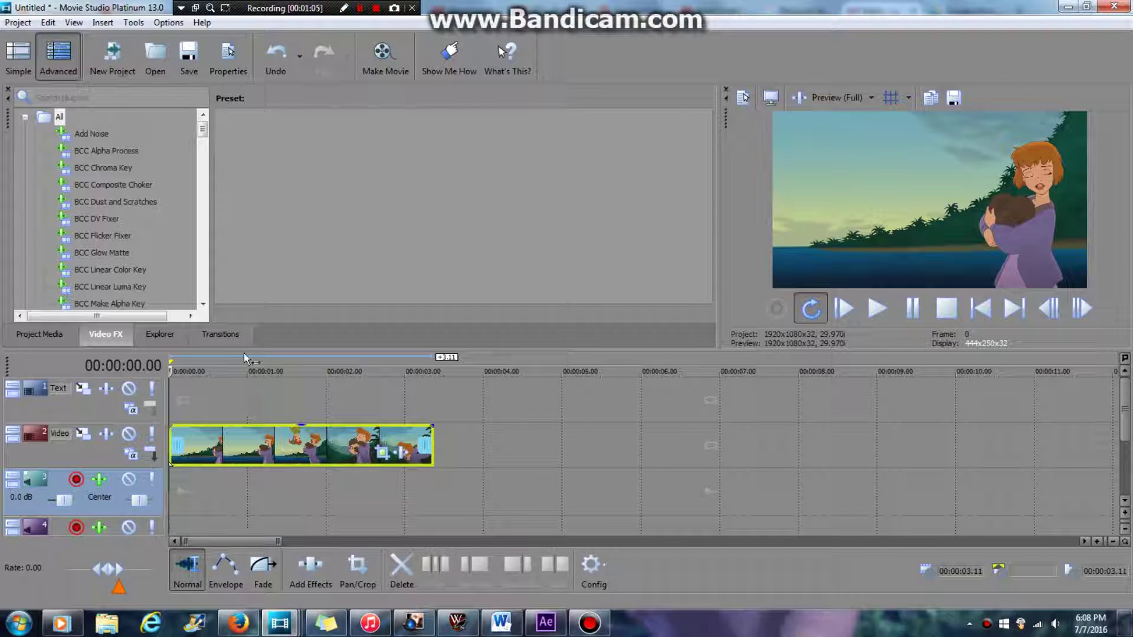
pyautogui.moveTo(171, 372); pyautogui.dragTo(121, 404)
pyautogui.moveTo(171, 370); pyautogui.dragTo(378, 383)
pyautogui.moveTo(302, 626)
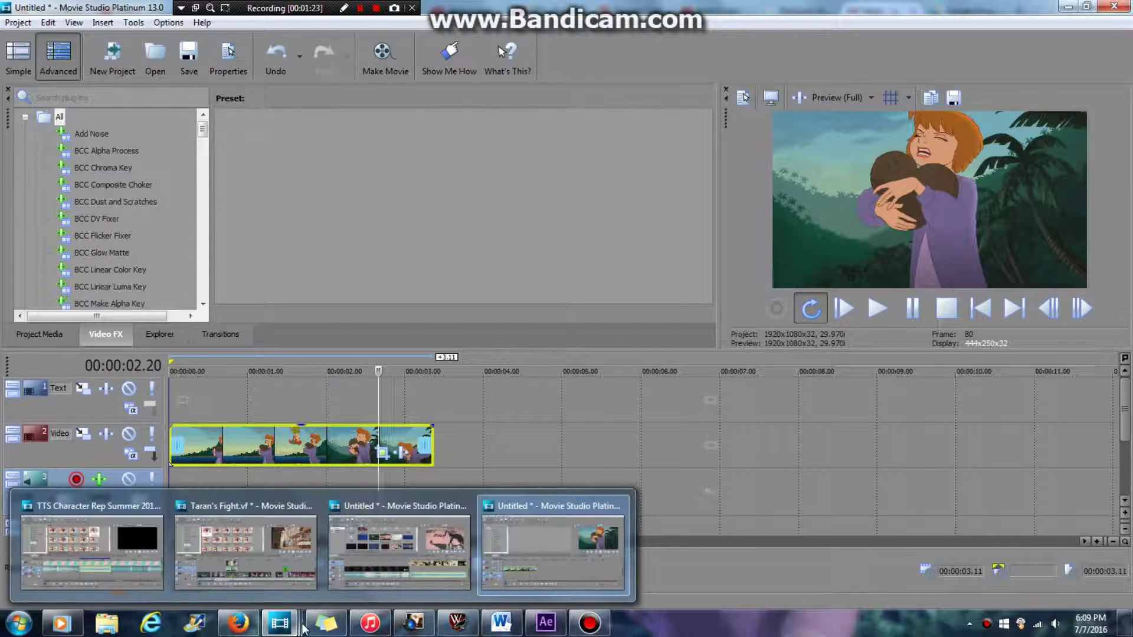
# - Switch to the Taran's Fight project and zoom its timeline out to the whole project
pyautogui.click(283, 550)
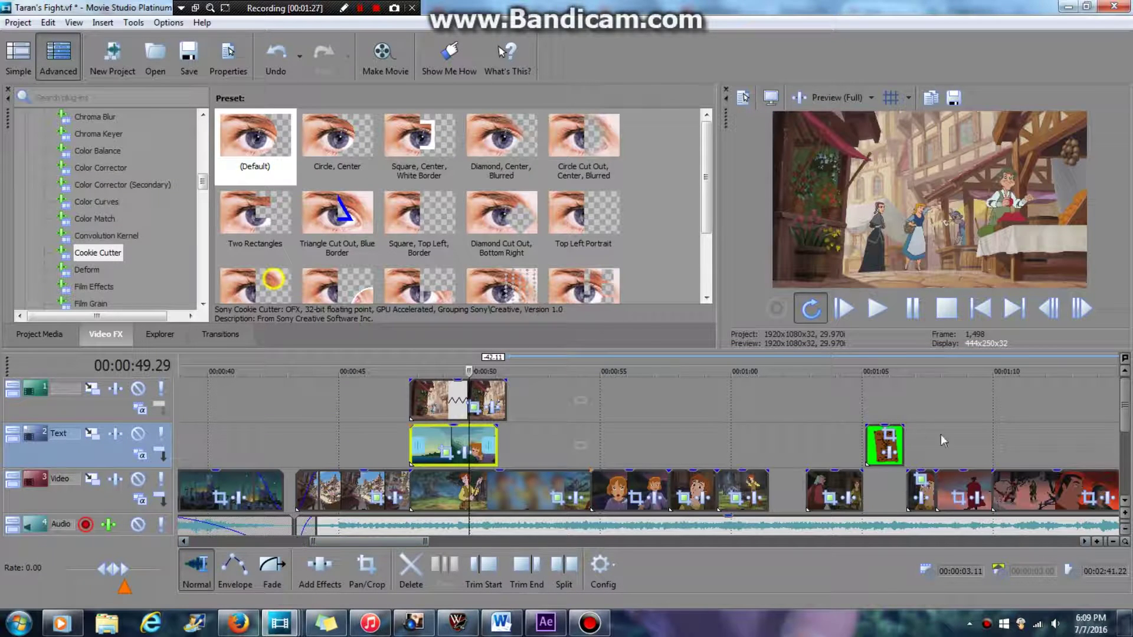
pyautogui.click(1114, 542)
pyautogui.click(1114, 542)
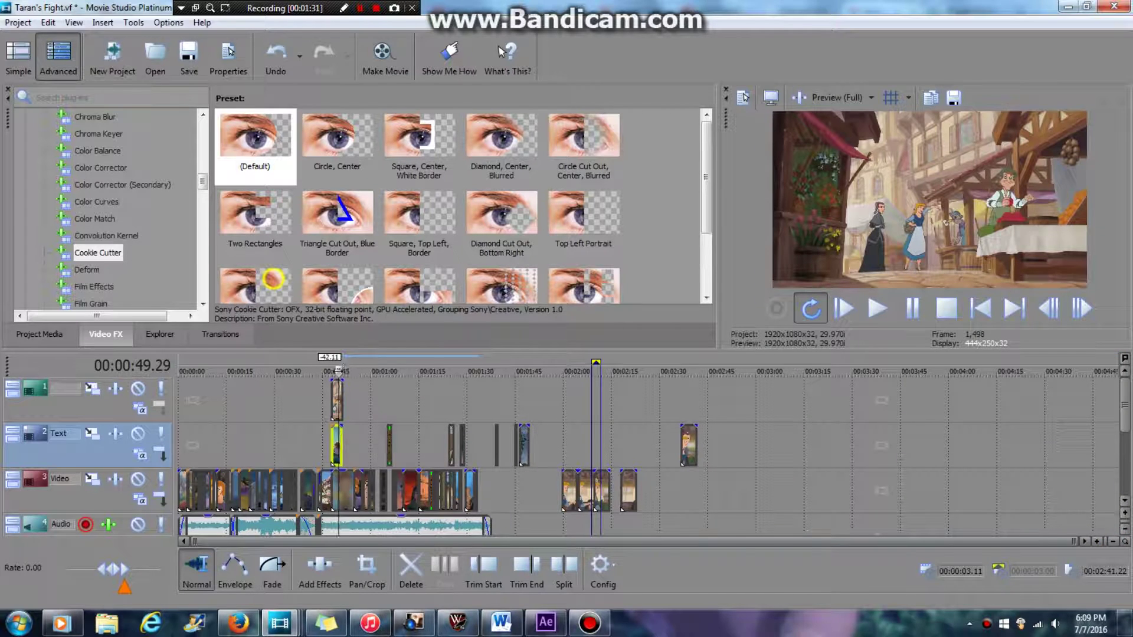
pyautogui.moveTo(338, 371); pyautogui.dragTo(239, 383)
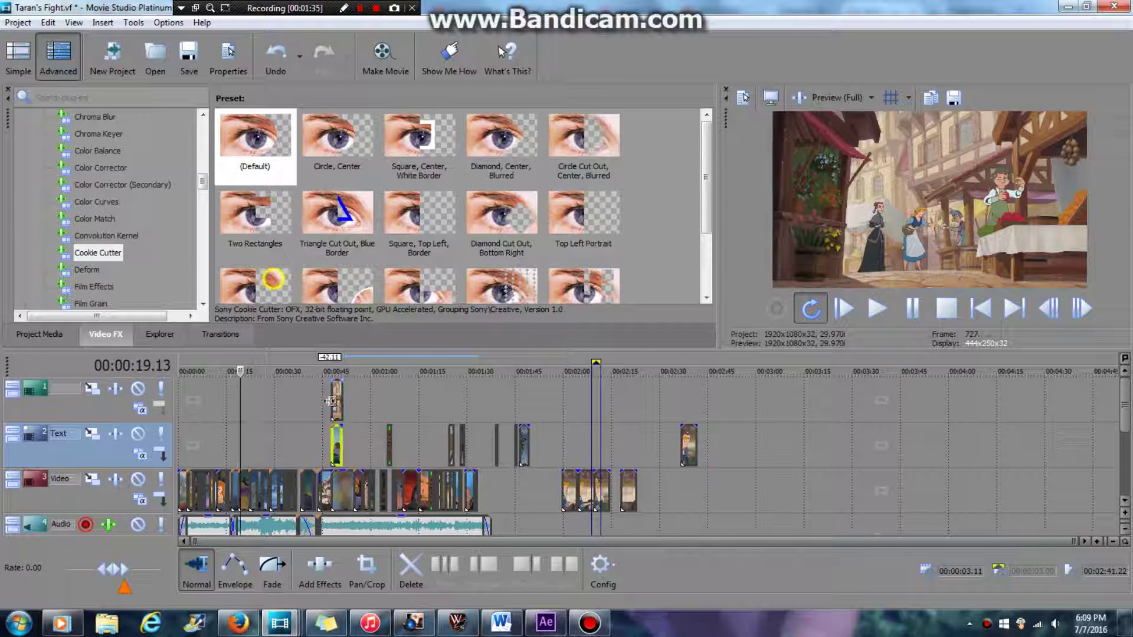
pyautogui.hotkey('ctrl', 'Home')
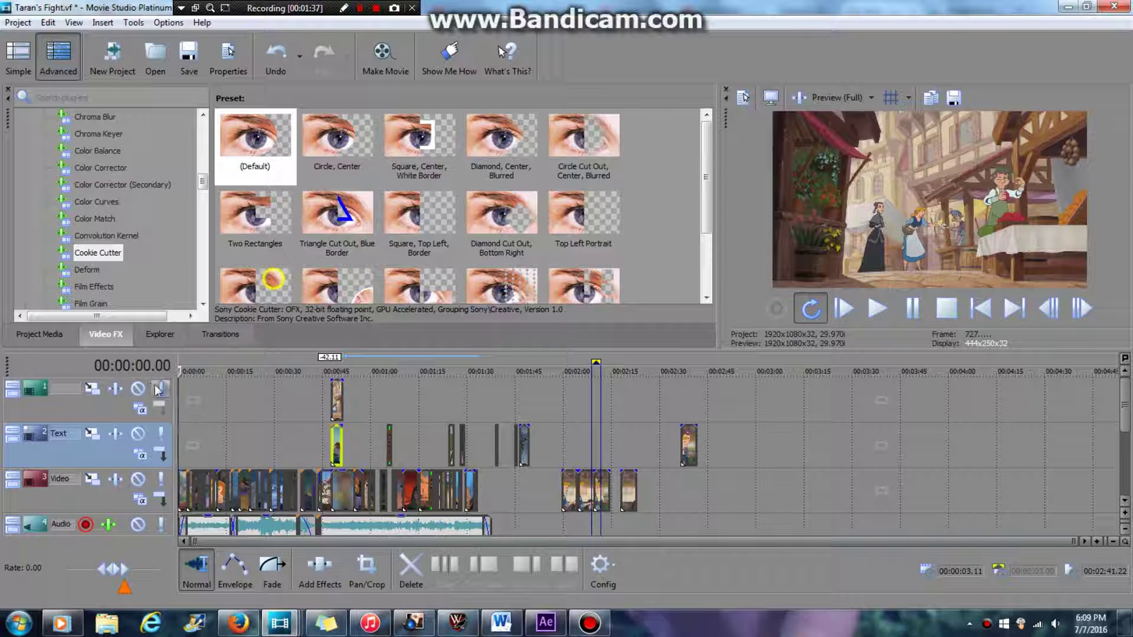
# - Readjust the timeline zoom, preview the opening seconds, and move the loop region near 00:00:48
pyautogui.click(1095, 542)
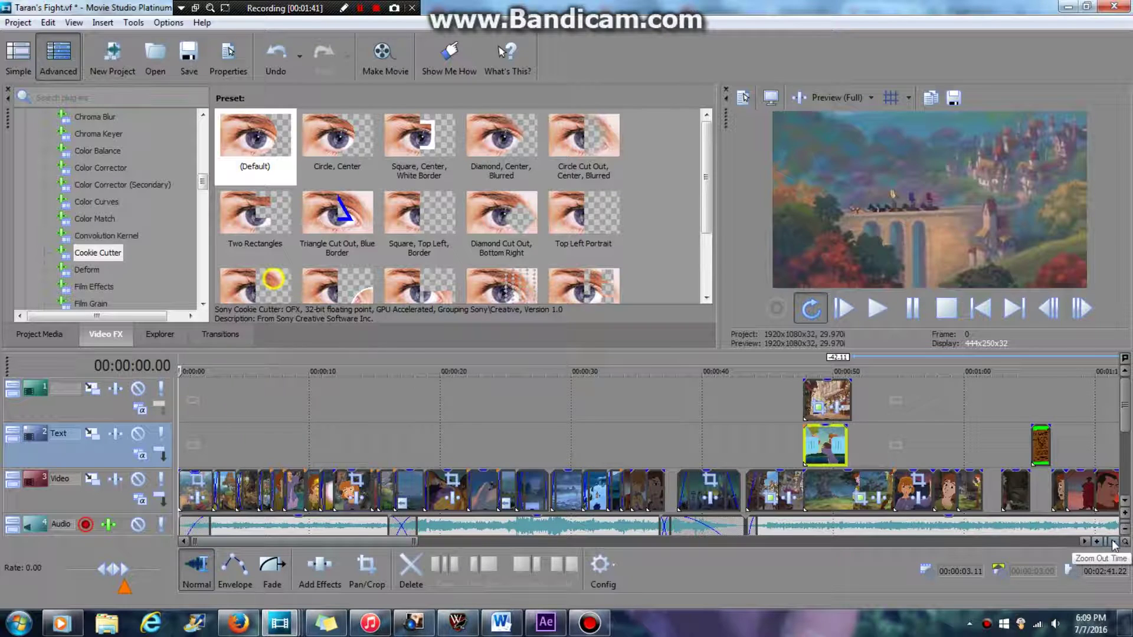
pyautogui.click(1099, 543)
pyautogui.click(1098, 543)
pyautogui.click(1099, 543)
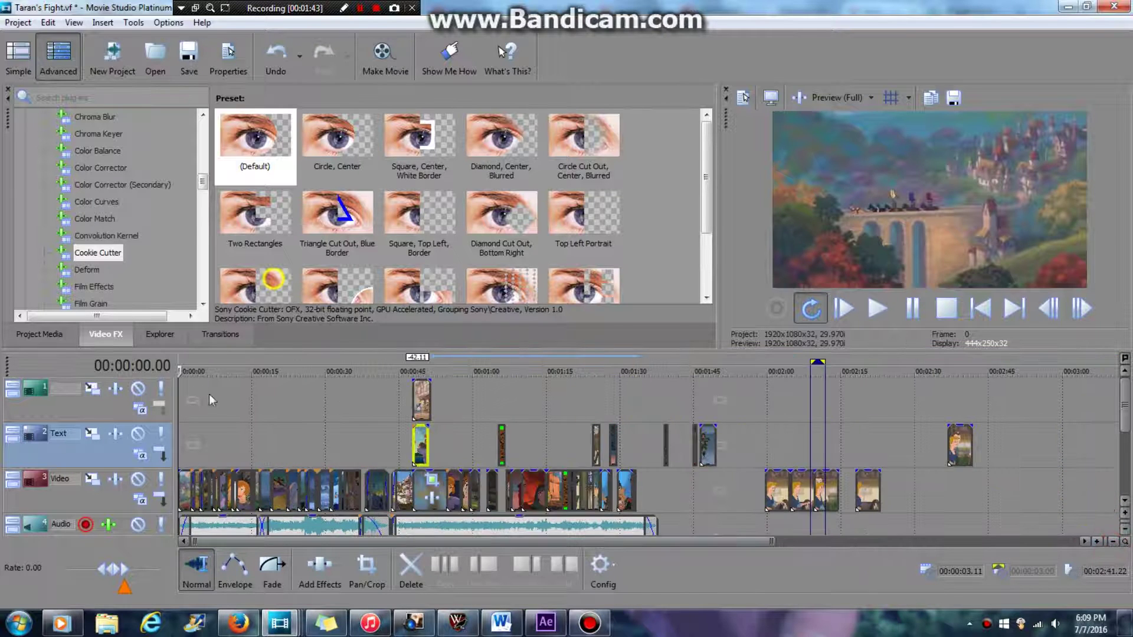
pyautogui.moveTo(179, 372); pyautogui.dragTo(414, 452)
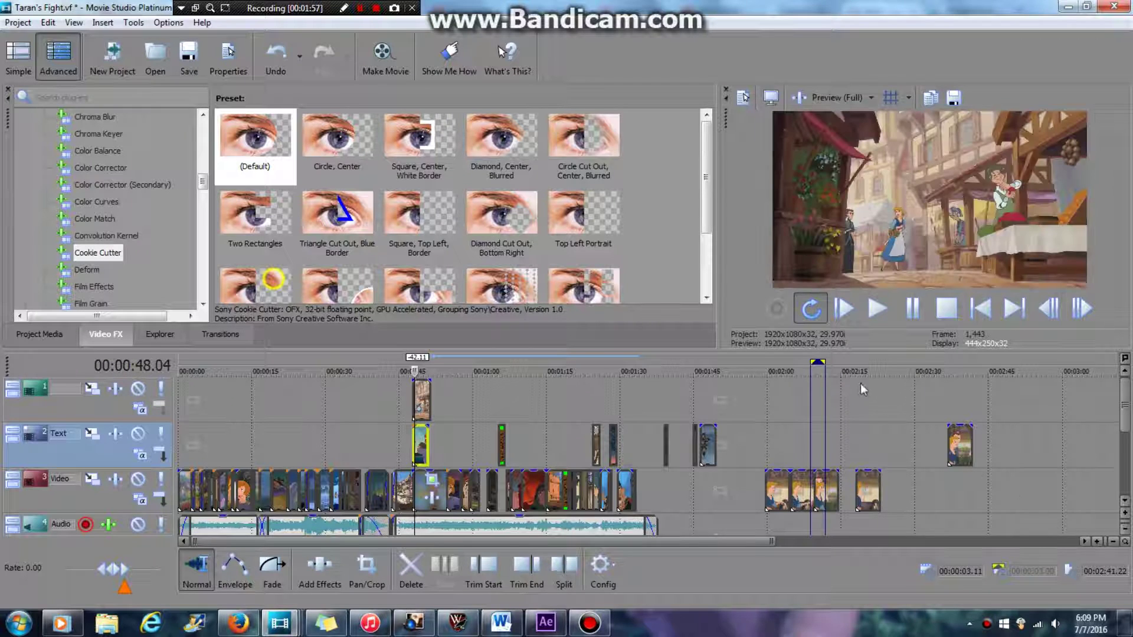
pyautogui.moveTo(817, 369)
pyautogui.mouseDown()
pyautogui.moveTo(510, 378)
pyautogui.moveTo(421, 389)
pyautogui.moveTo(421, 403)
pyautogui.mouseUp()
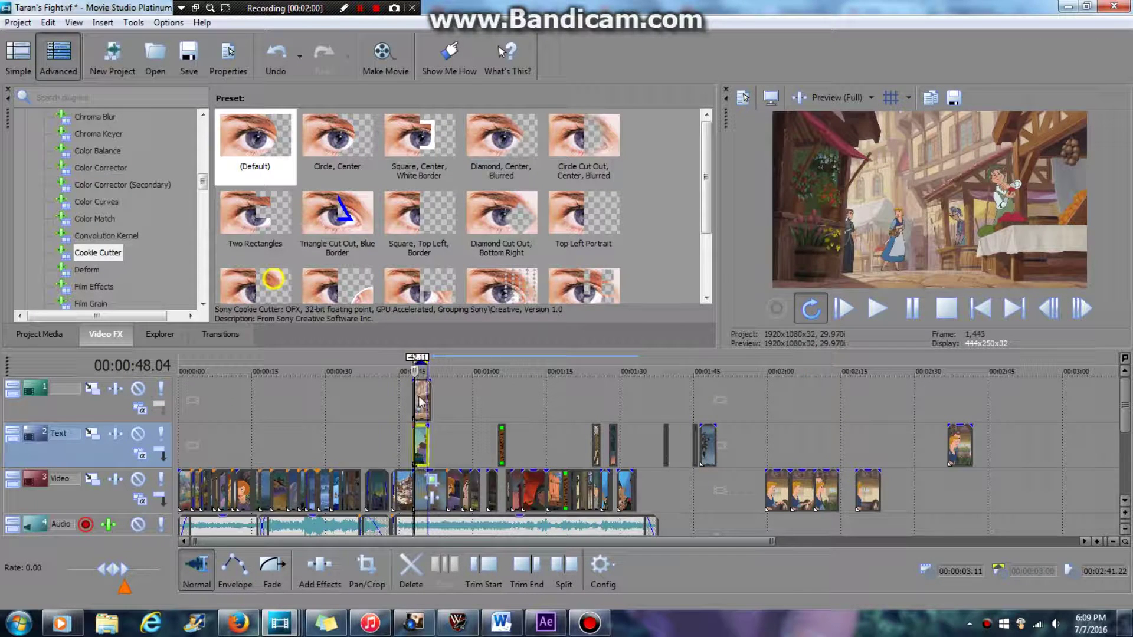
# - Fit the loop region to the track 2 clip and shift the track 1 clip to about 00:00:52
pyautogui.click(1096, 541)
pyautogui.click(1095, 542)
pyautogui.click(1095, 542)
pyautogui.click(1095, 542)
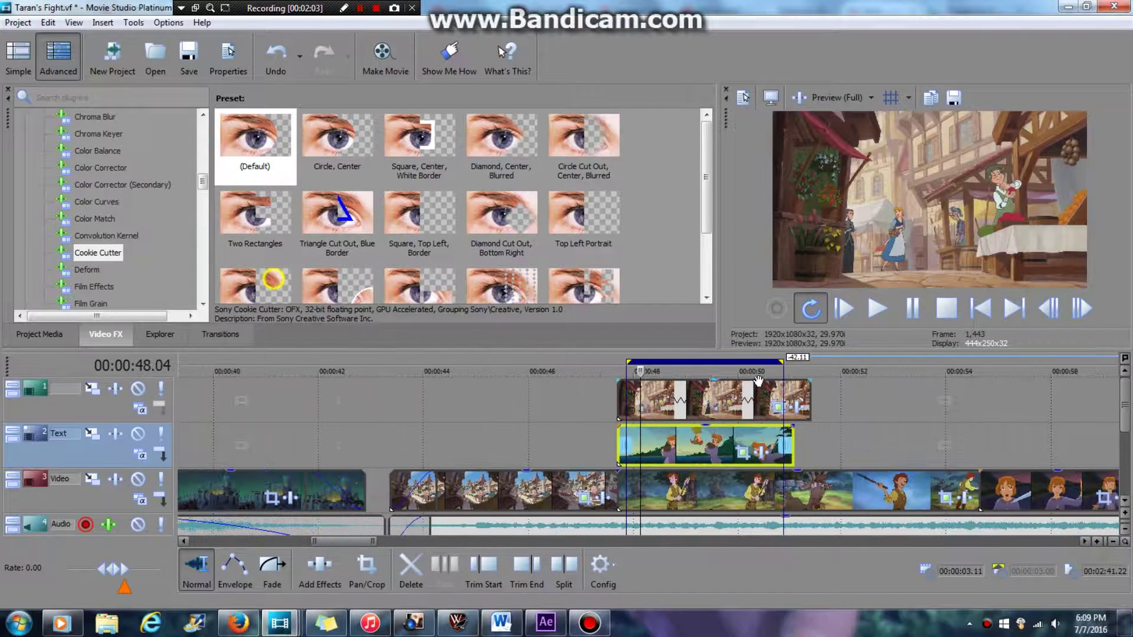
pyautogui.moveTo(626, 361); pyautogui.dragTo(617, 369)
pyautogui.moveTo(783, 361); pyautogui.dragTo(795, 361)
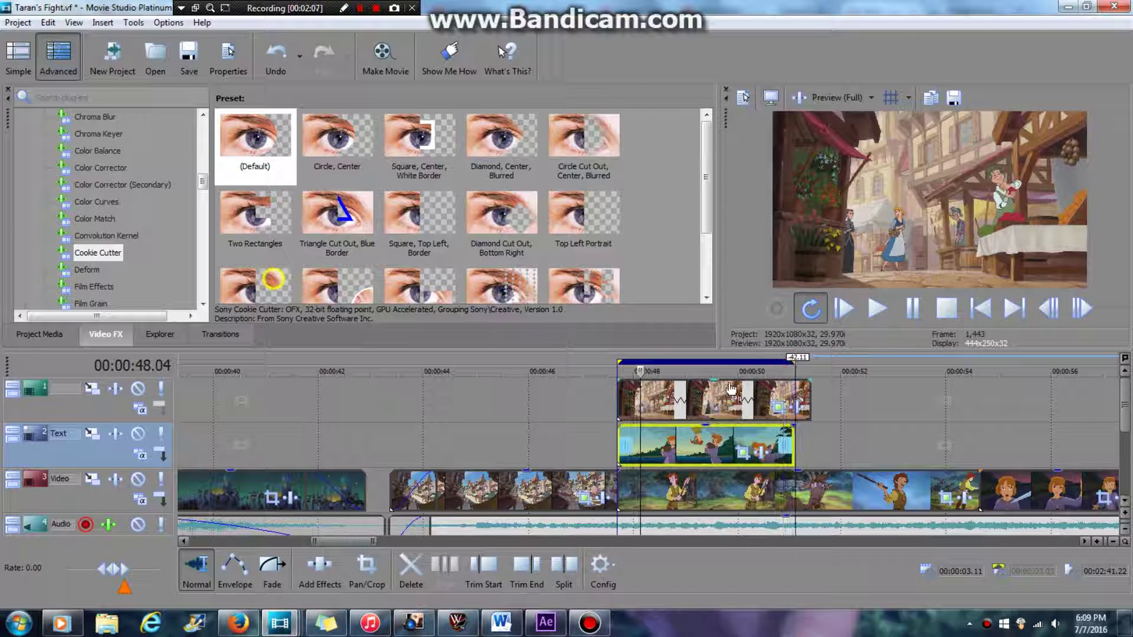
pyautogui.moveTo(708, 386); pyautogui.dragTo(989, 402)
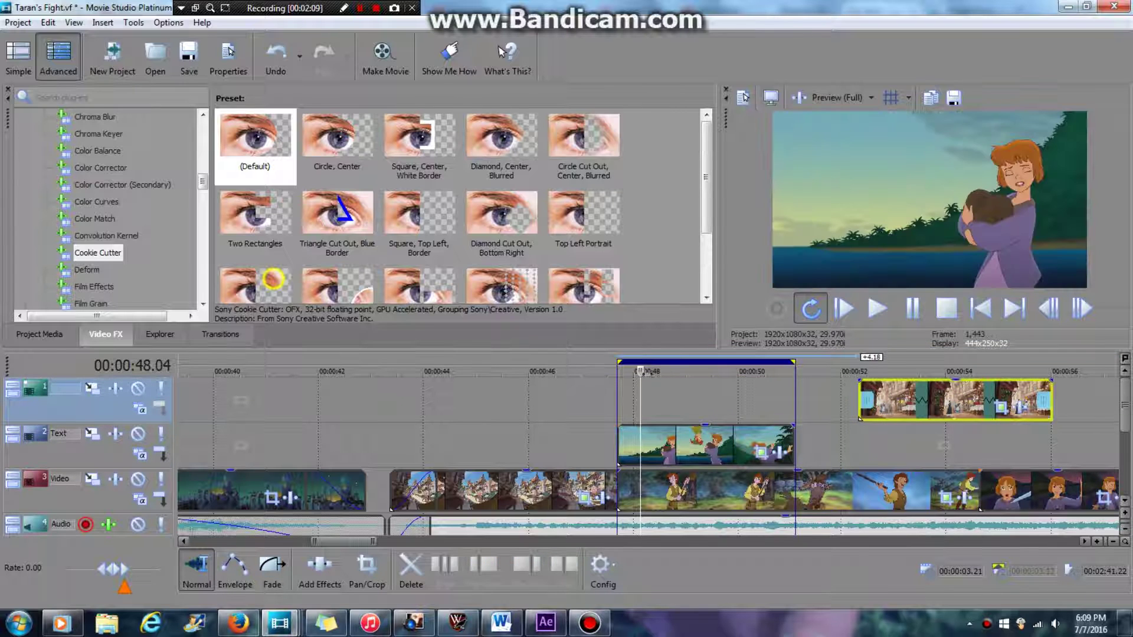
pyautogui.moveTo(634, 372); pyautogui.dragTo(794, 413)
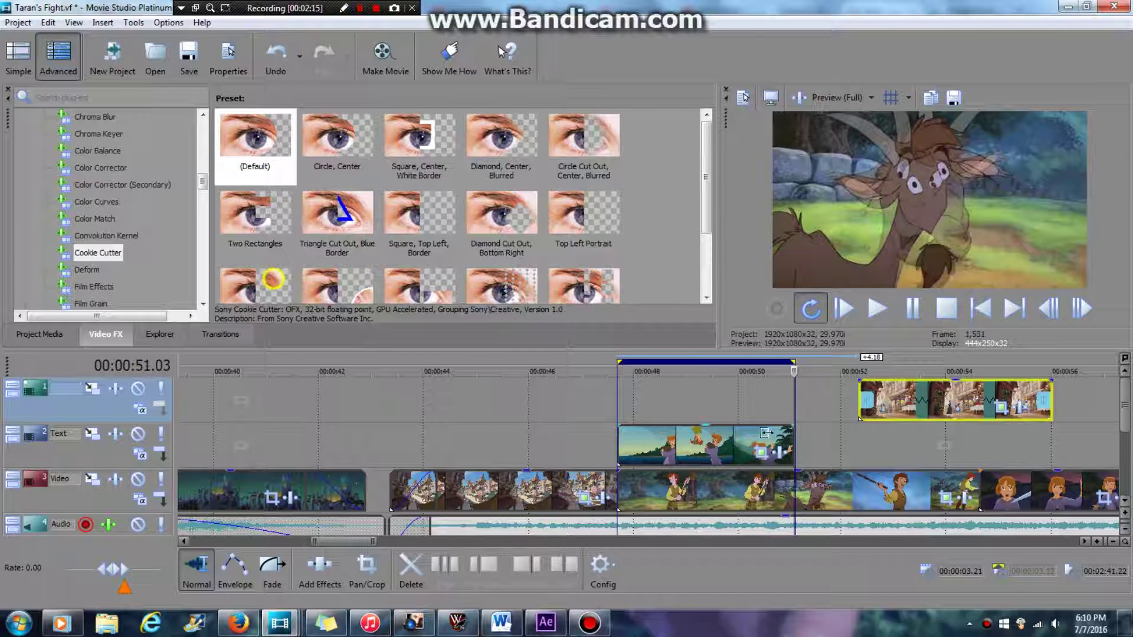
# - Add a fade-out to the track 2 clip with the Fade tool, then remove it again
pyautogui.click(272, 566)
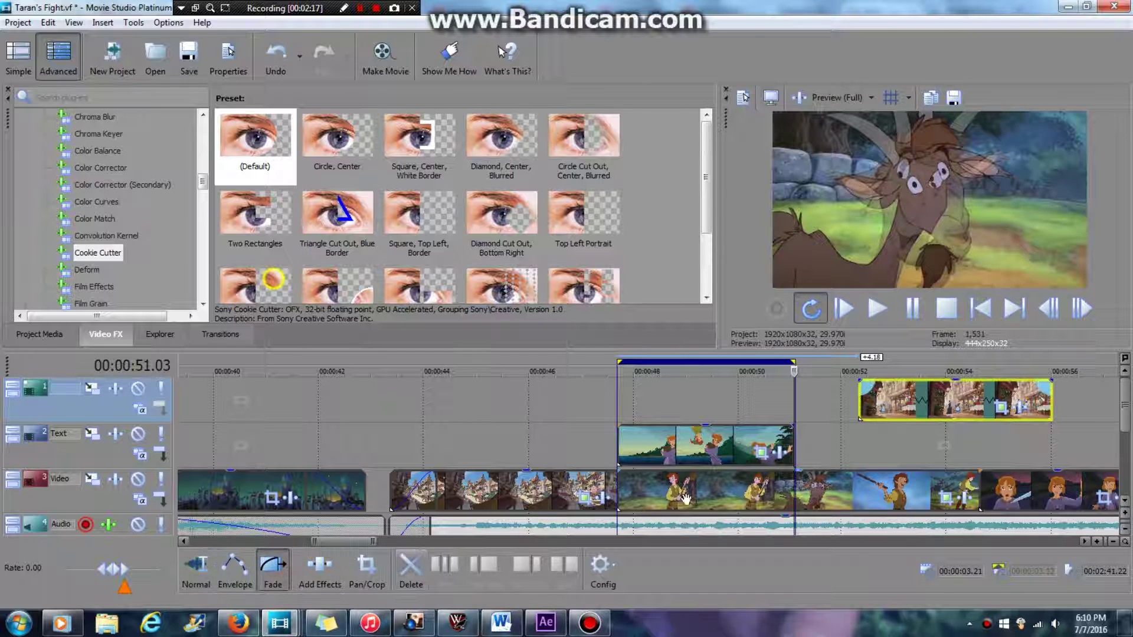
pyautogui.moveTo(790, 427); pyautogui.dragTo(770, 428)
pyautogui.click(770, 370)
pyautogui.moveTo(769, 370); pyautogui.dragTo(771, 371)
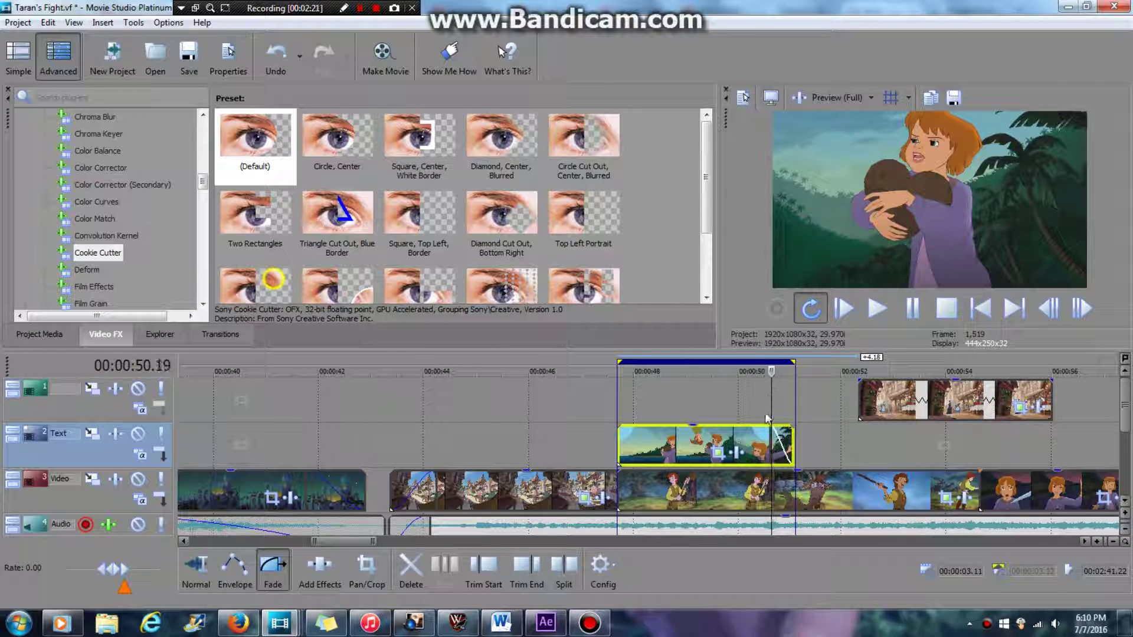
pyautogui.moveTo(767, 430); pyautogui.dragTo(847, 441)
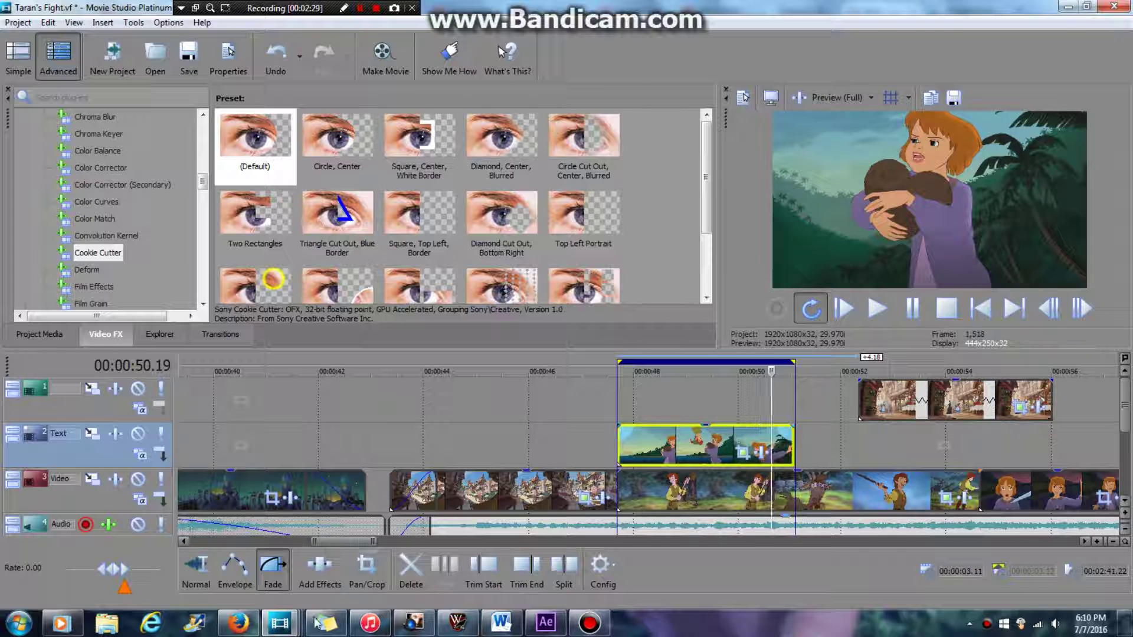
pyautogui.moveTo(293, 631)
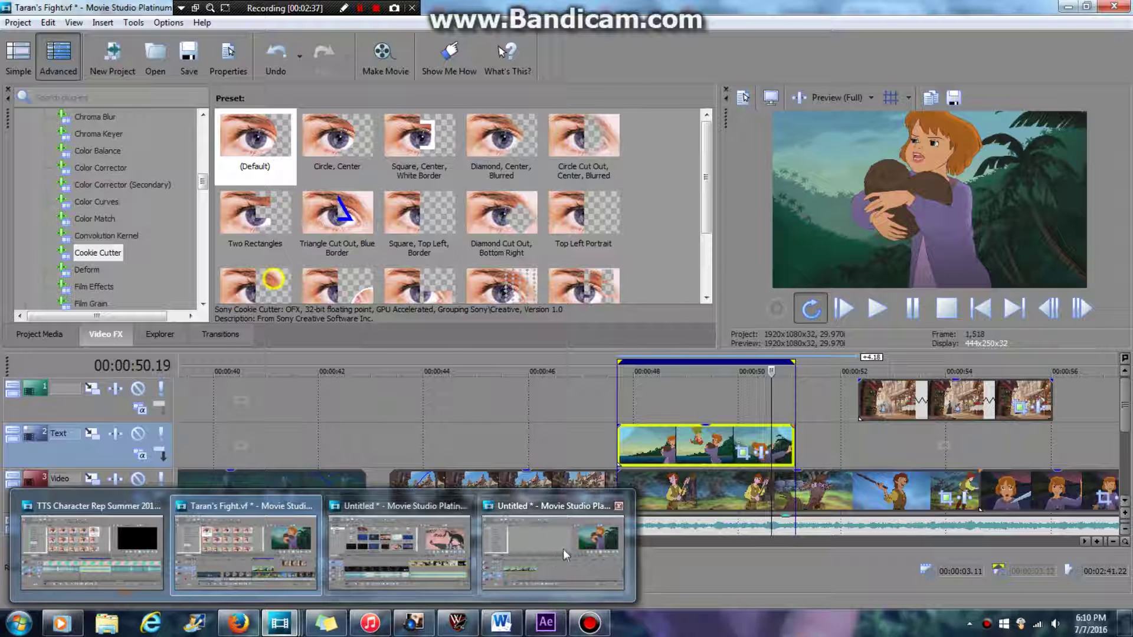
# - Copy the track 2 clip and switch to the Untitled project
pyautogui.rightClick(657, 457)
pyautogui.click(692, 301)
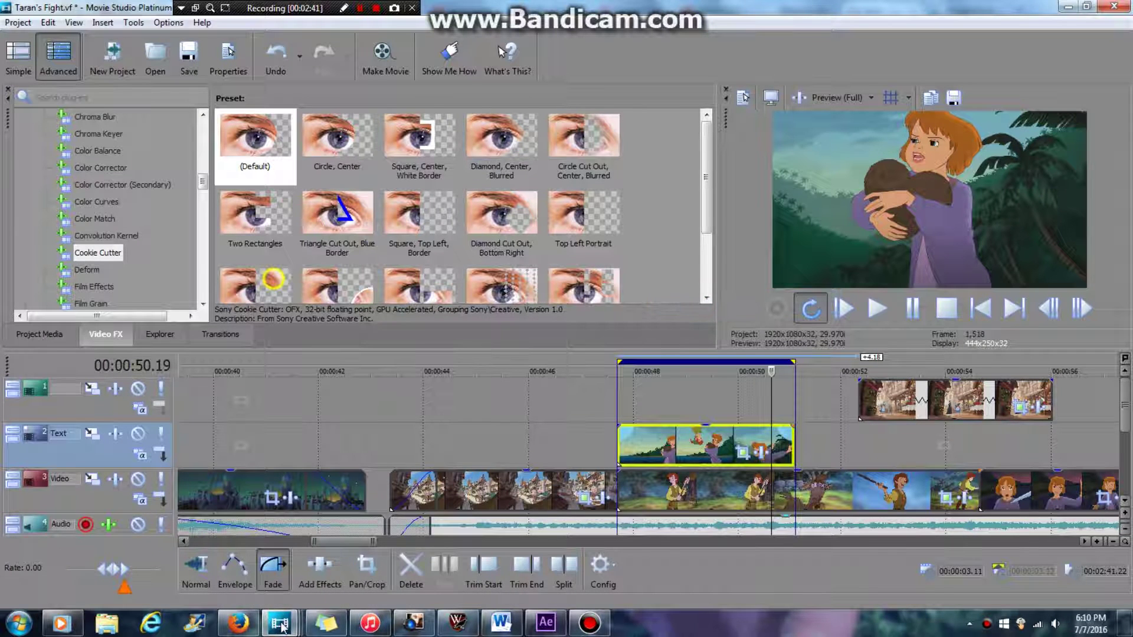
pyautogui.click(533, 540)
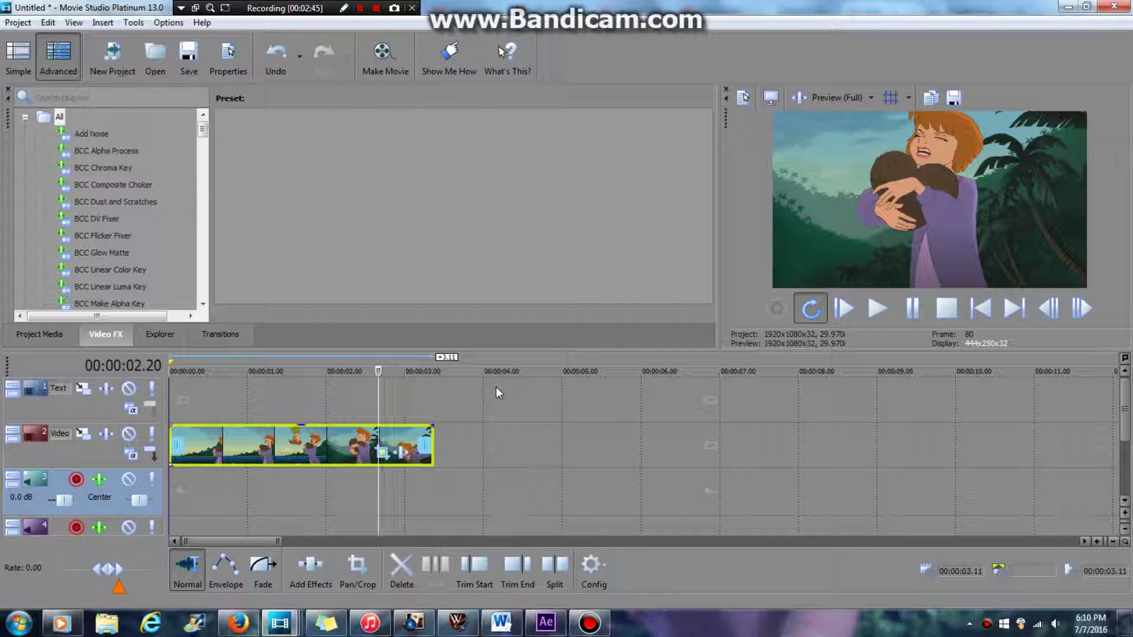
# - Paste the clip at 3.28 s, cut it out again, and return the playhead to the start
pyautogui.click(477, 457)
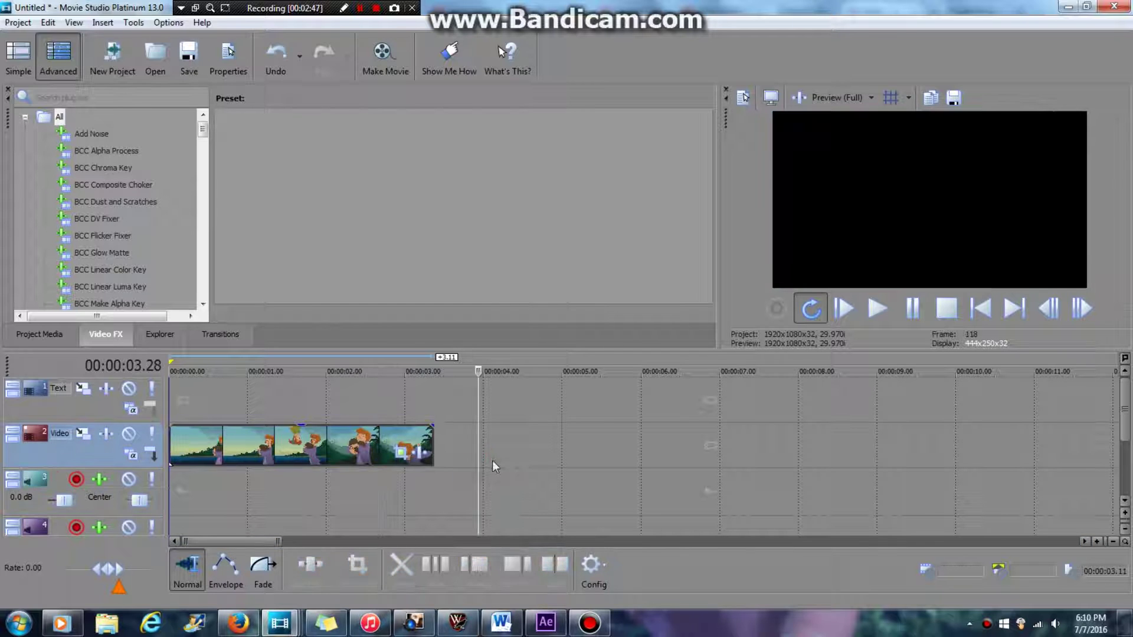
pyautogui.rightClick(499, 459)
pyautogui.click(567, 199)
pyautogui.rightClick(575, 446)
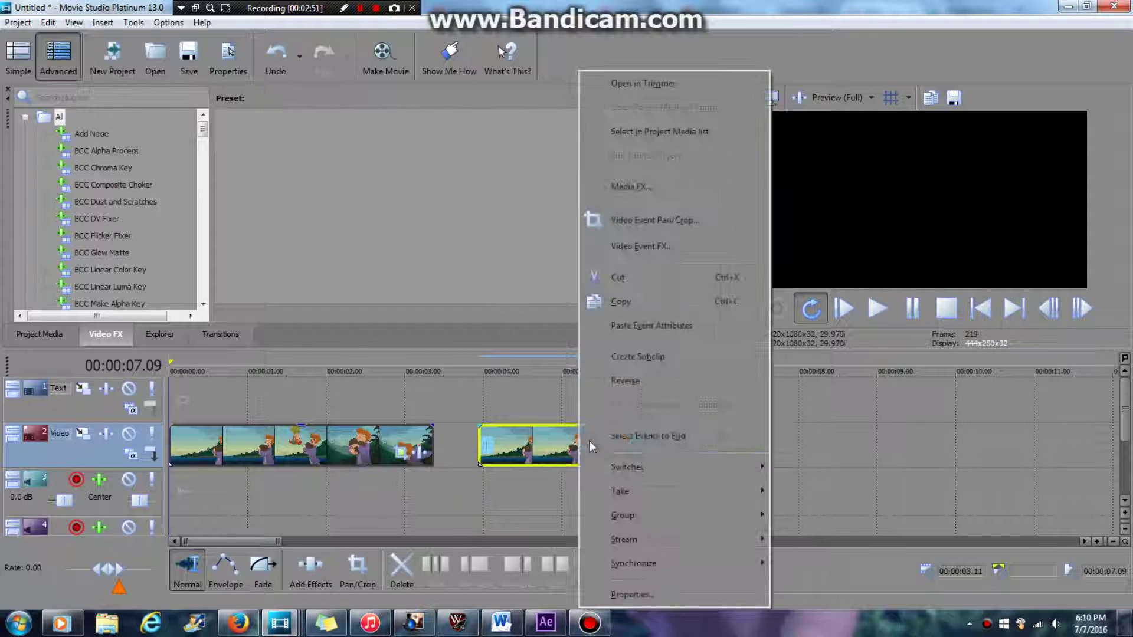
pyautogui.click(633, 276)
pyautogui.click(367, 378)
pyautogui.press('Home')
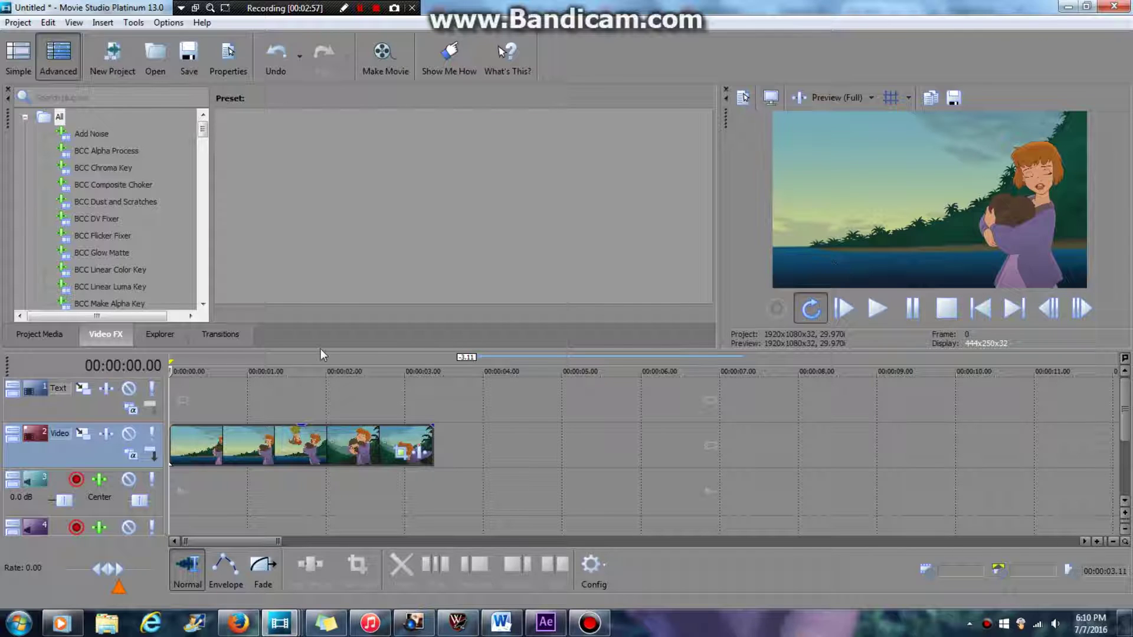
# - Snapshot the current preview frame to Image1.jpg in a newly created 'Jane Masks' folder
pyautogui.moveTo(169, 375); pyautogui.dragTo(142, 375)
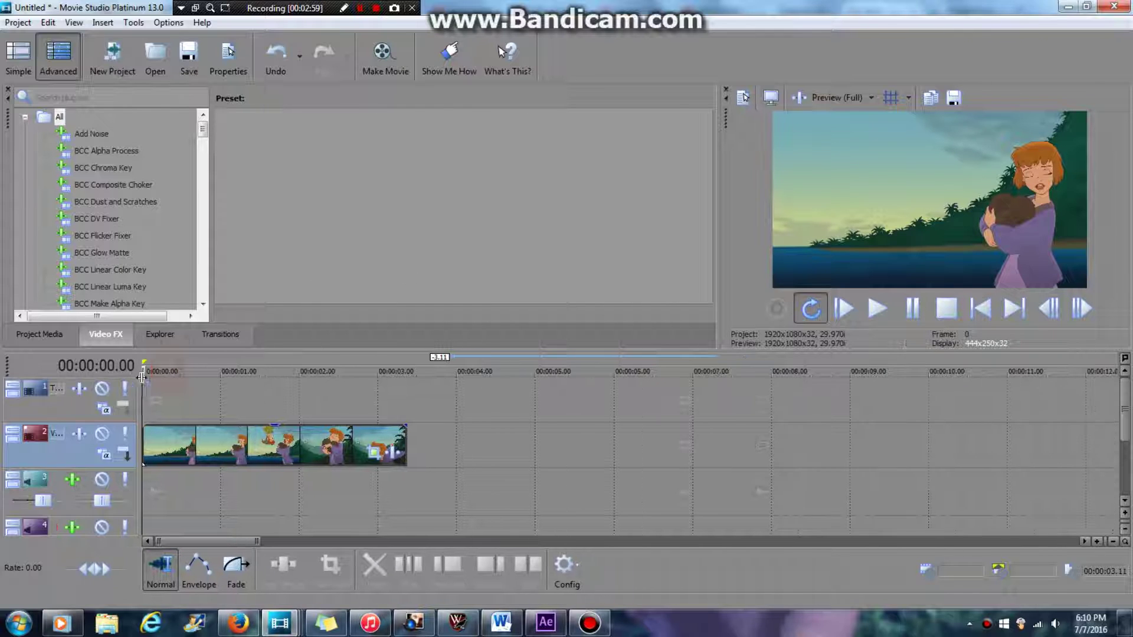
pyautogui.click(954, 98)
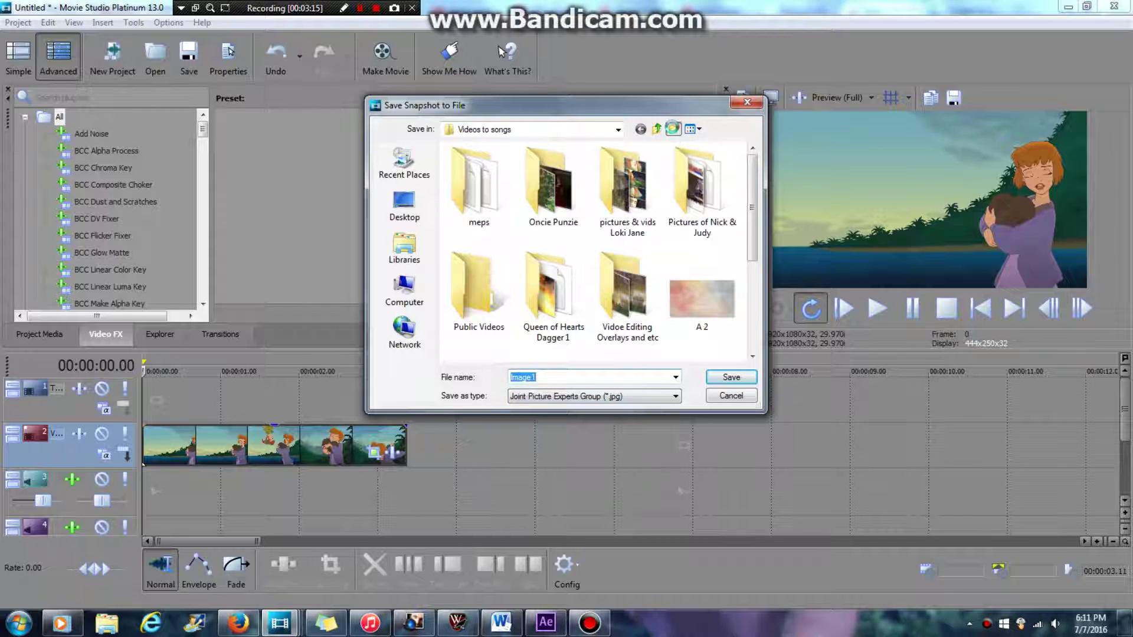
pyautogui.click(673, 130)
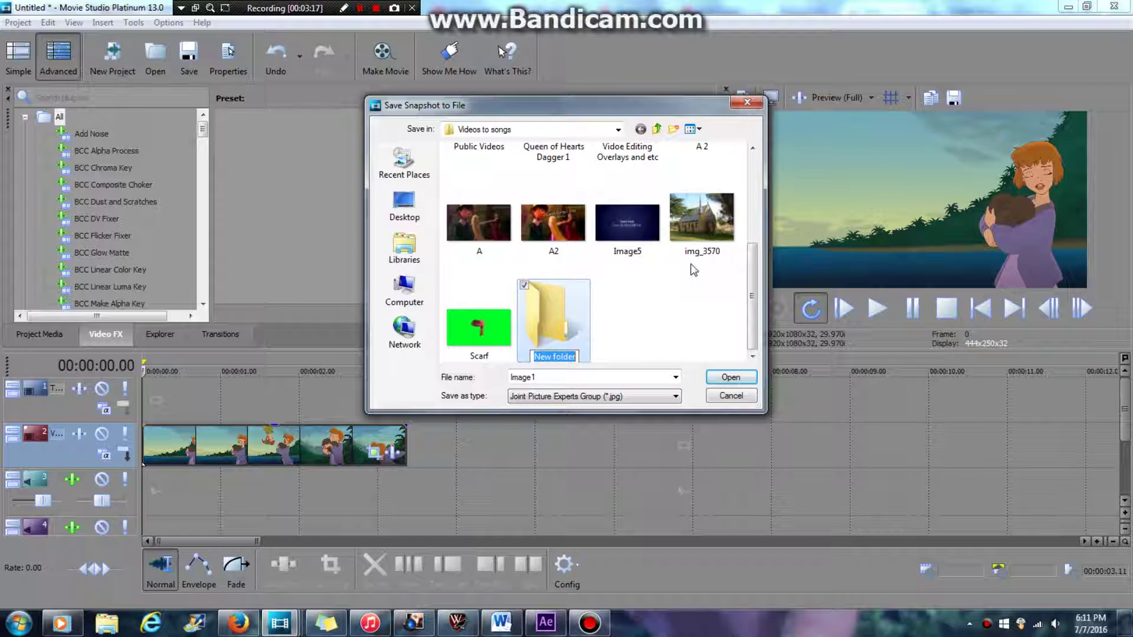
pyautogui.press('BackSpace')
pyautogui.write('Masks')
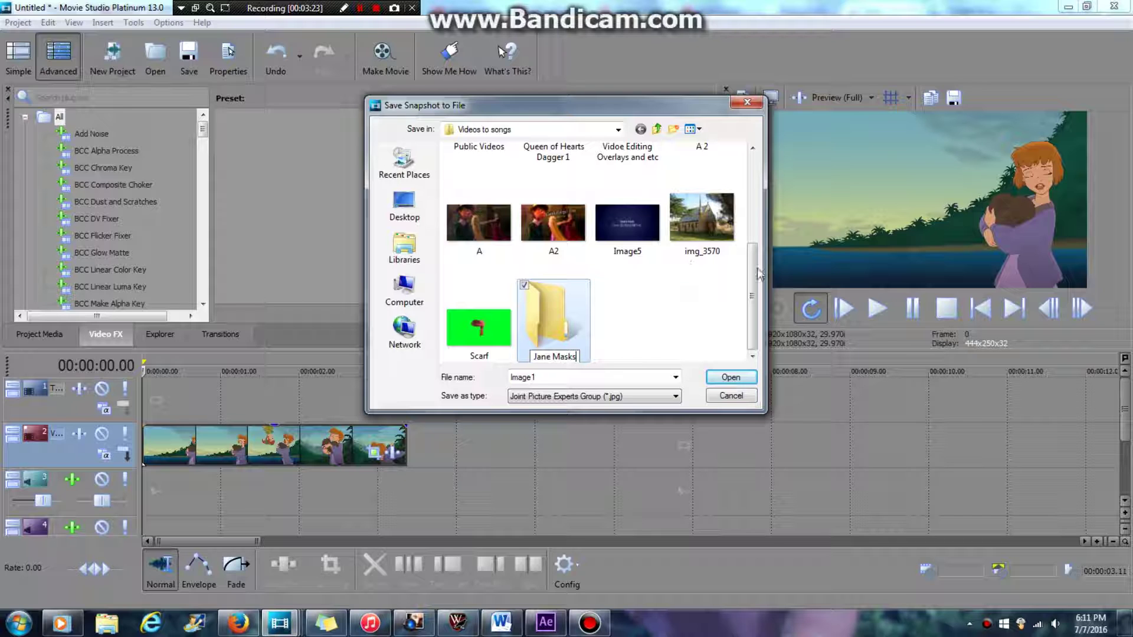
pyautogui.press('Return')
pyautogui.doubleClick(569, 323)
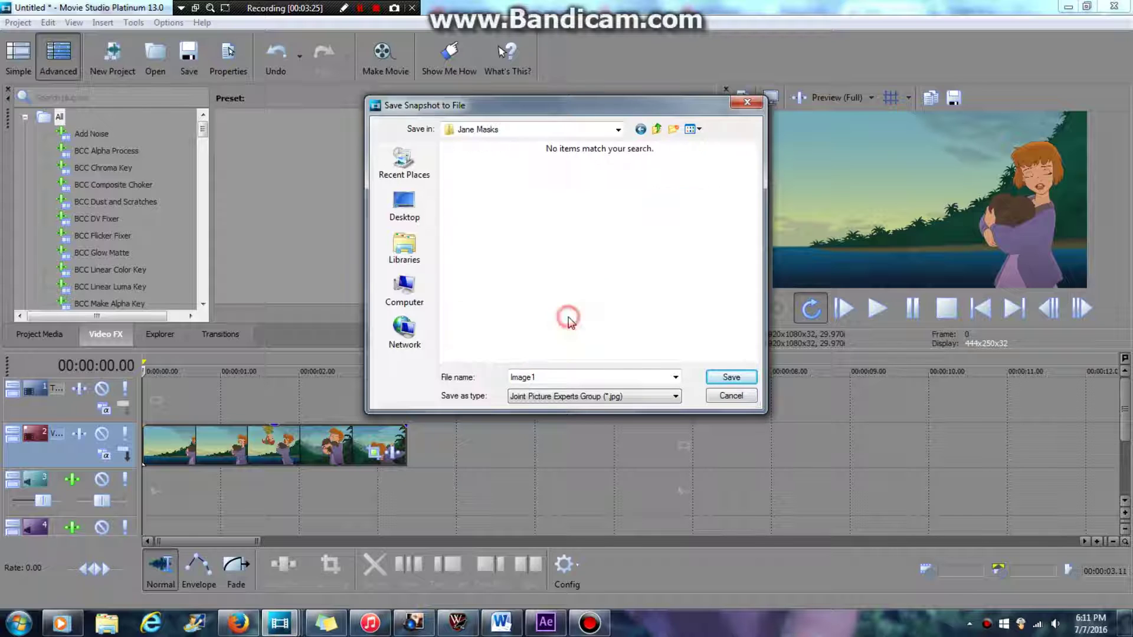
pyautogui.click(727, 378)
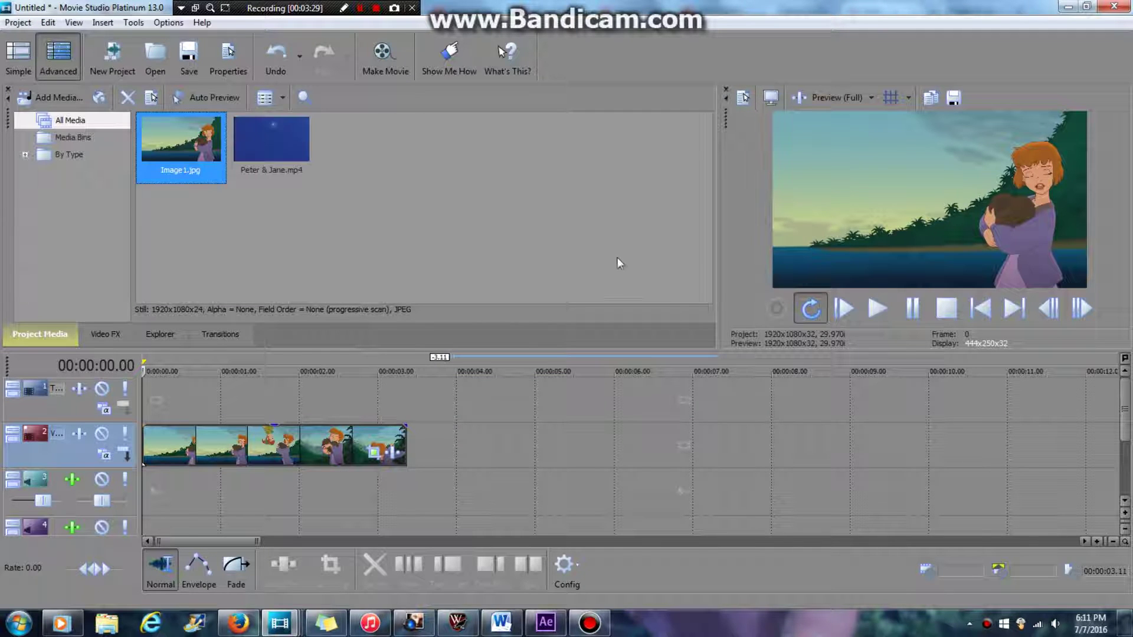
# - Advance one frame and save it as snapshot Image2
pyautogui.click(1083, 309)
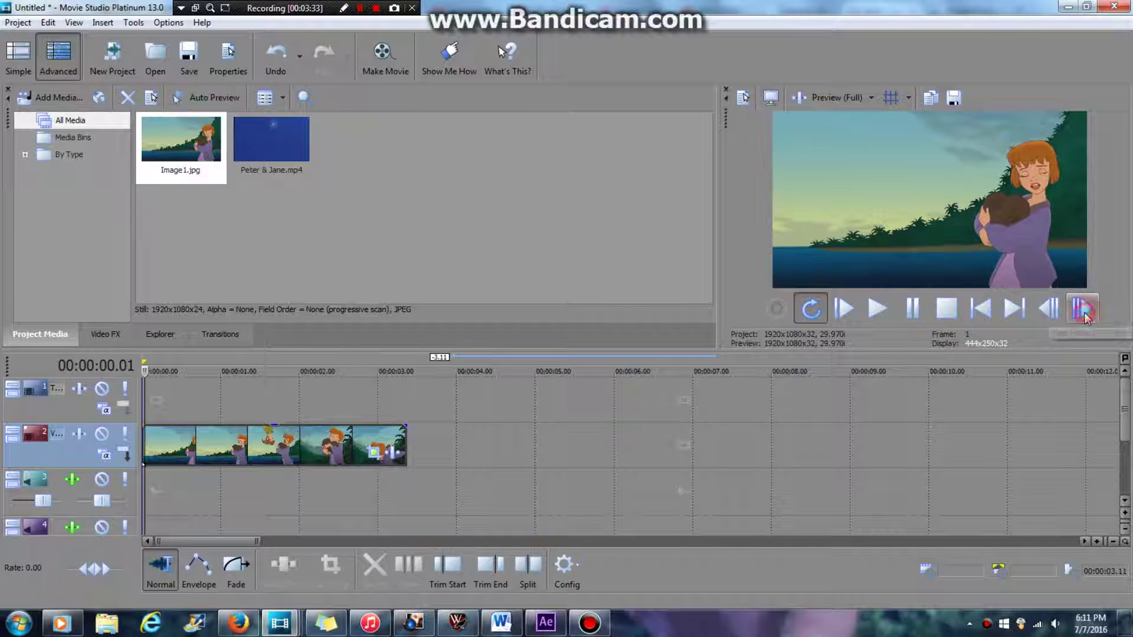
pyautogui.click(959, 99)
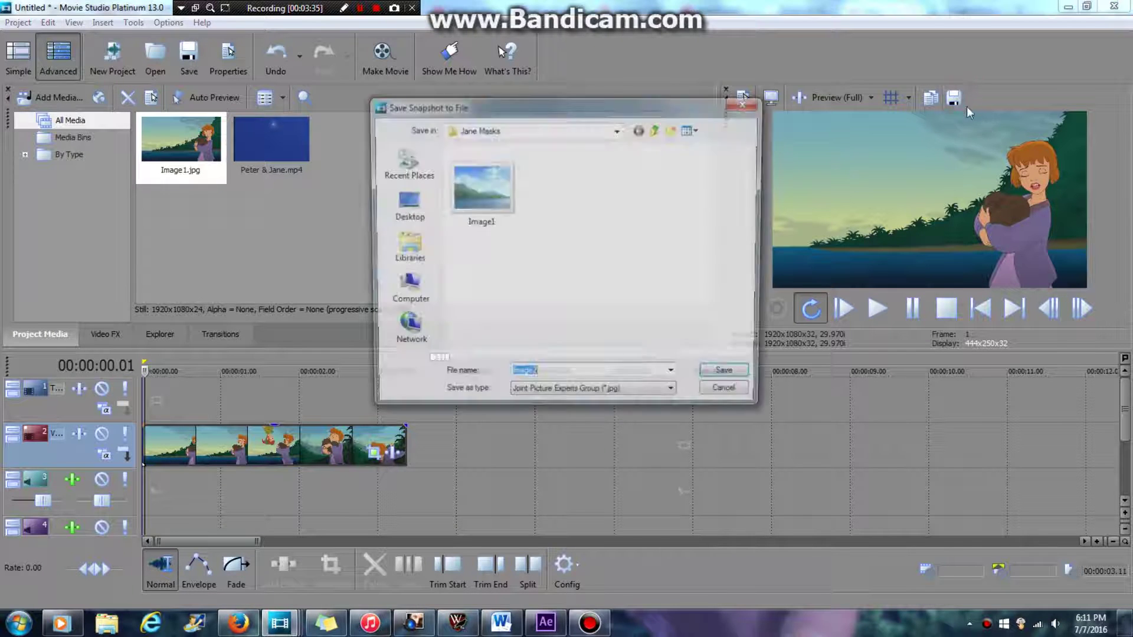
pyautogui.click(738, 377)
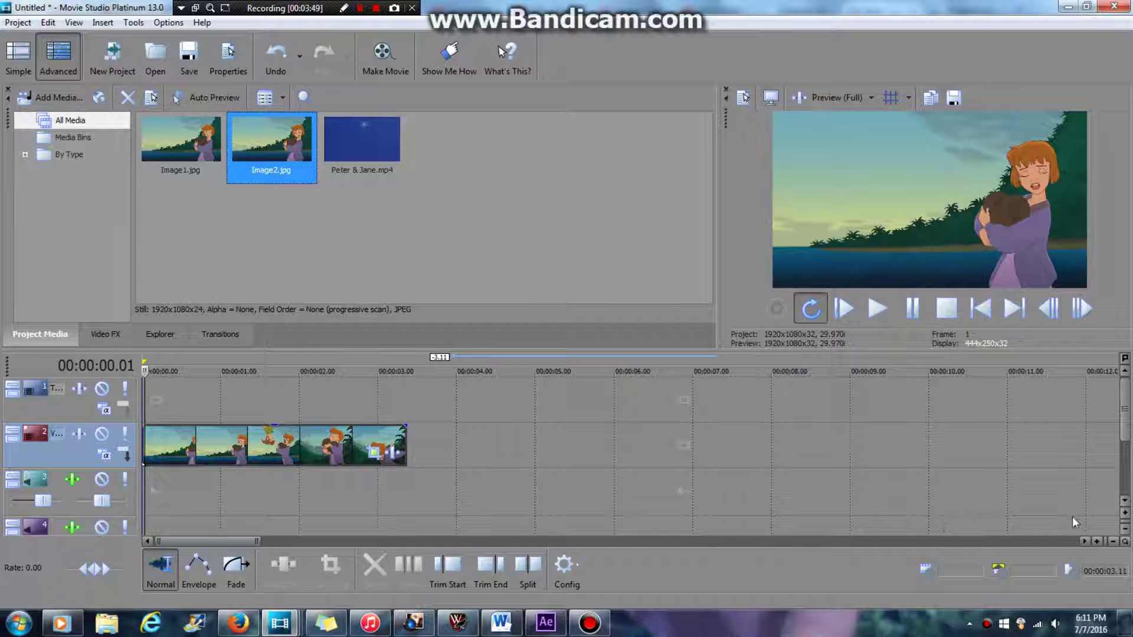
# - Zoom the timeline in, step to the next frame, and save it as Image3
pyautogui.click(1098, 541)
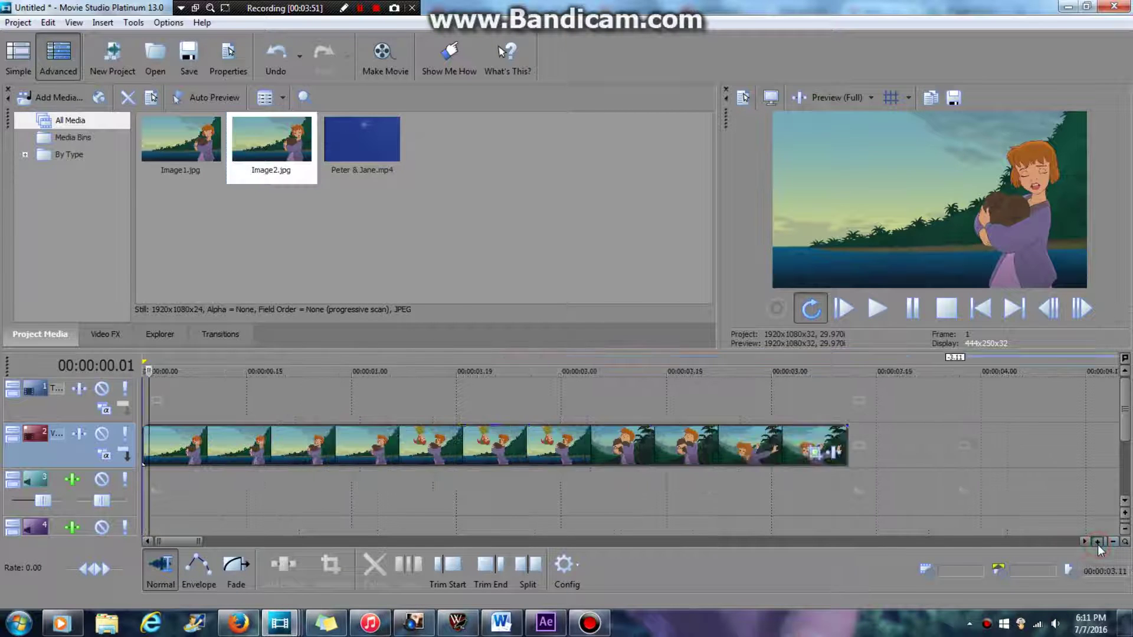
pyautogui.click(1097, 543)
pyautogui.click(1098, 543)
pyautogui.click(1097, 543)
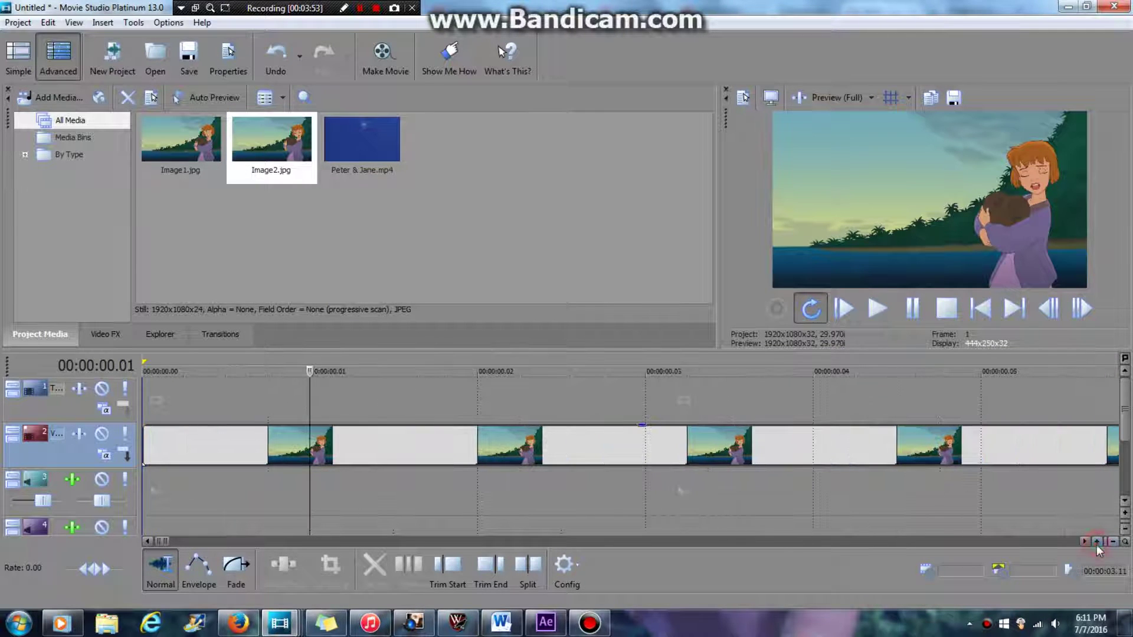
pyautogui.click(1097, 543)
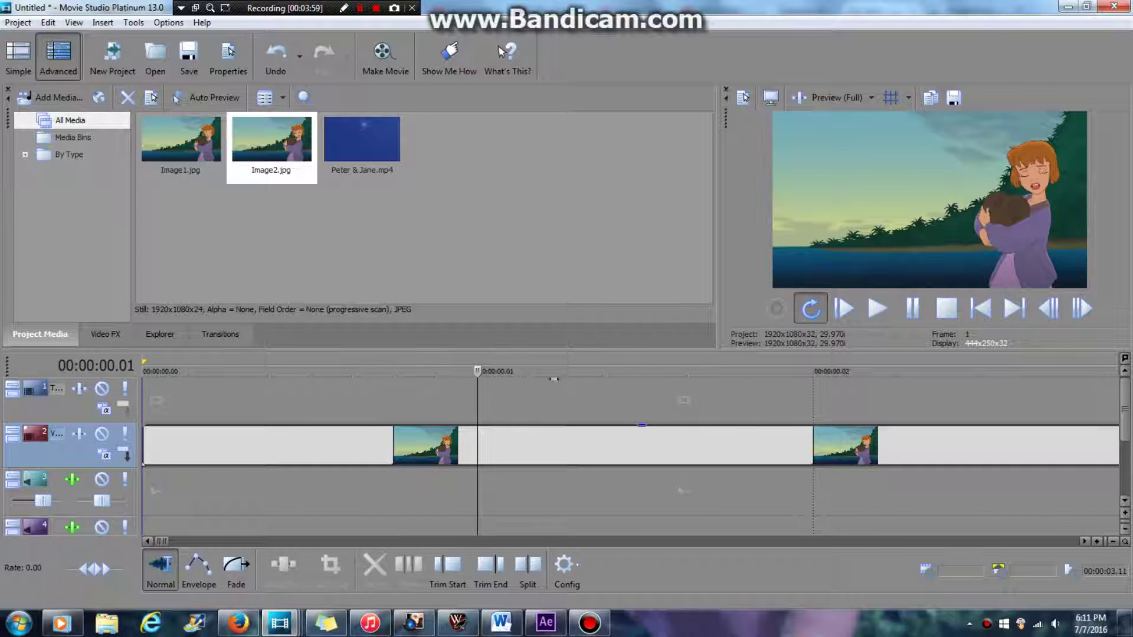
pyautogui.press('Right')
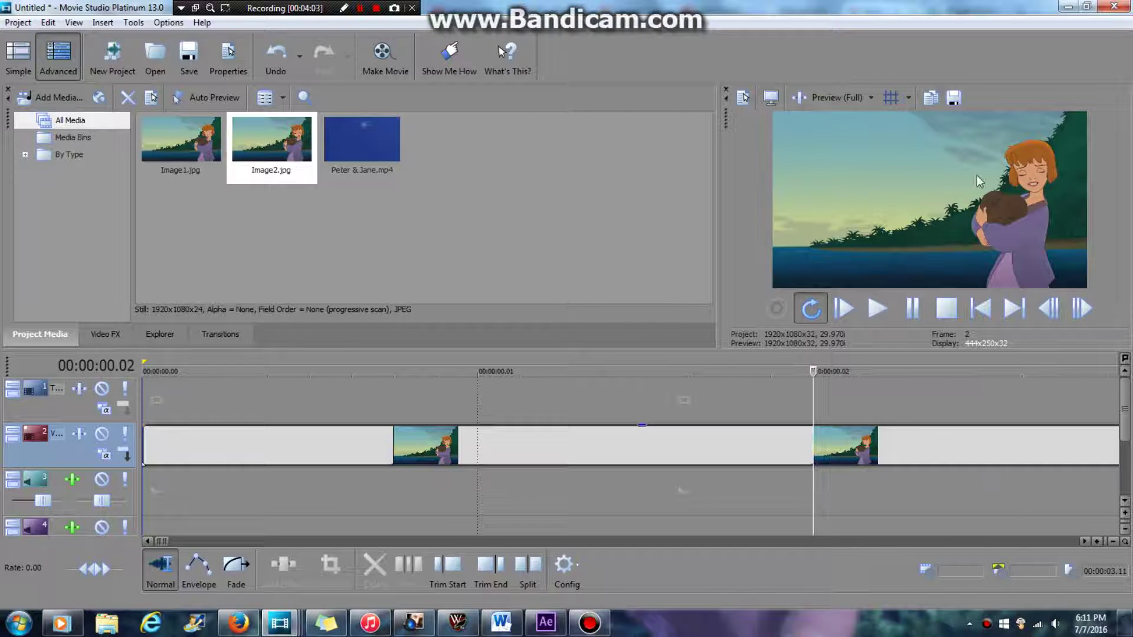
pyautogui.click(954, 97)
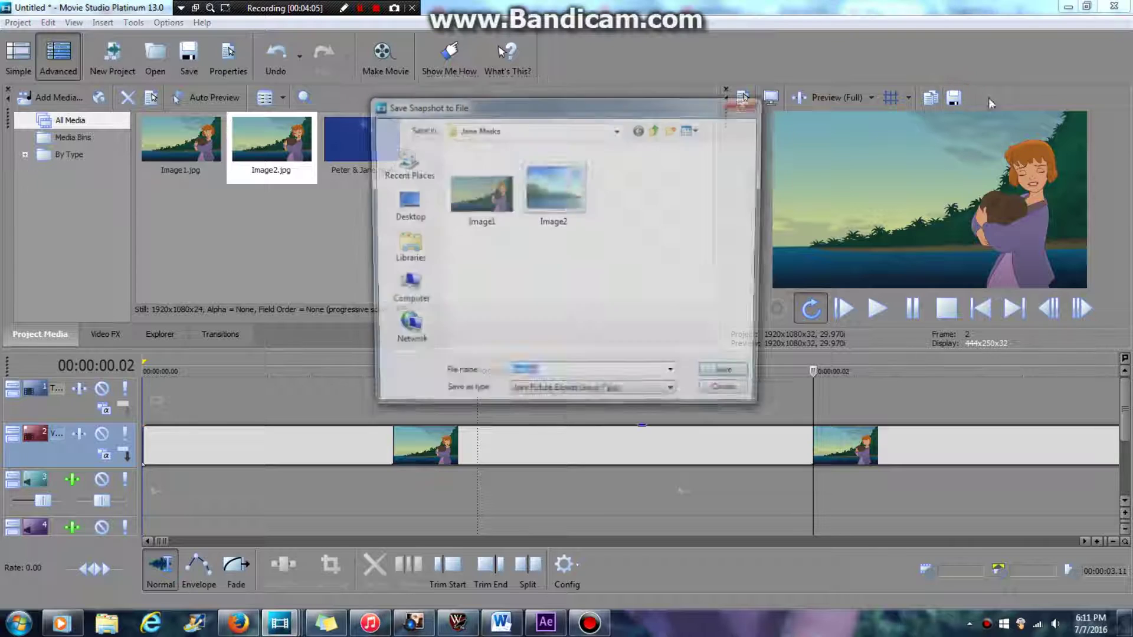
pyautogui.click(731, 377)
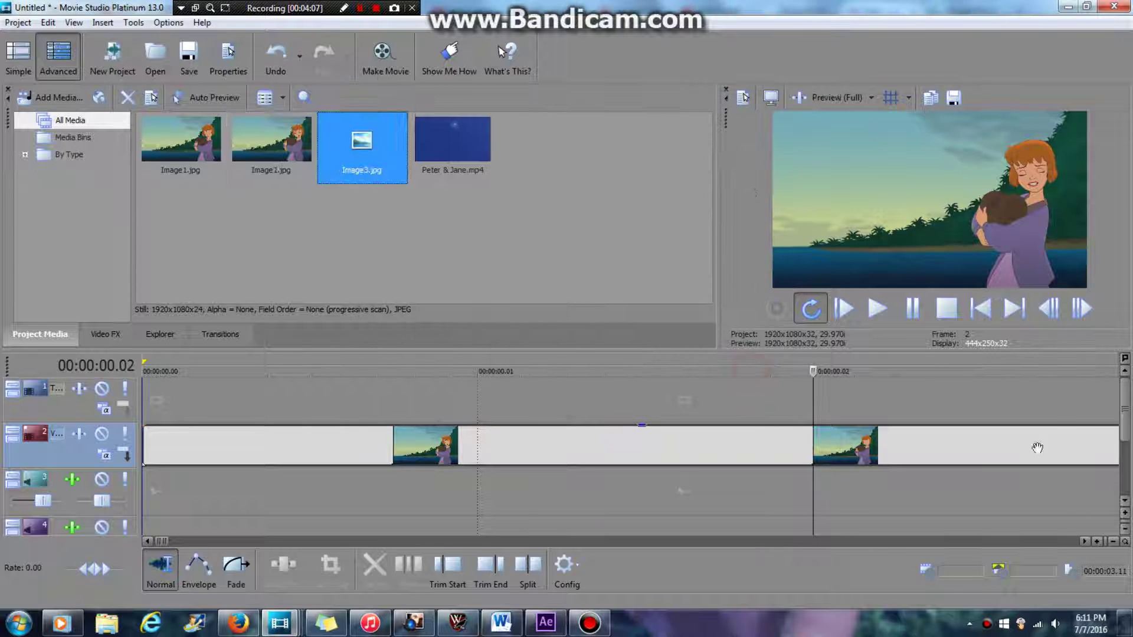
# - Zoom the timeline back out, advance one frame, and save it as Image4
pyautogui.click(1113, 542)
pyautogui.click(1113, 542)
pyautogui.click(1113, 542)
pyautogui.click(1113, 543)
pyautogui.click(1113, 542)
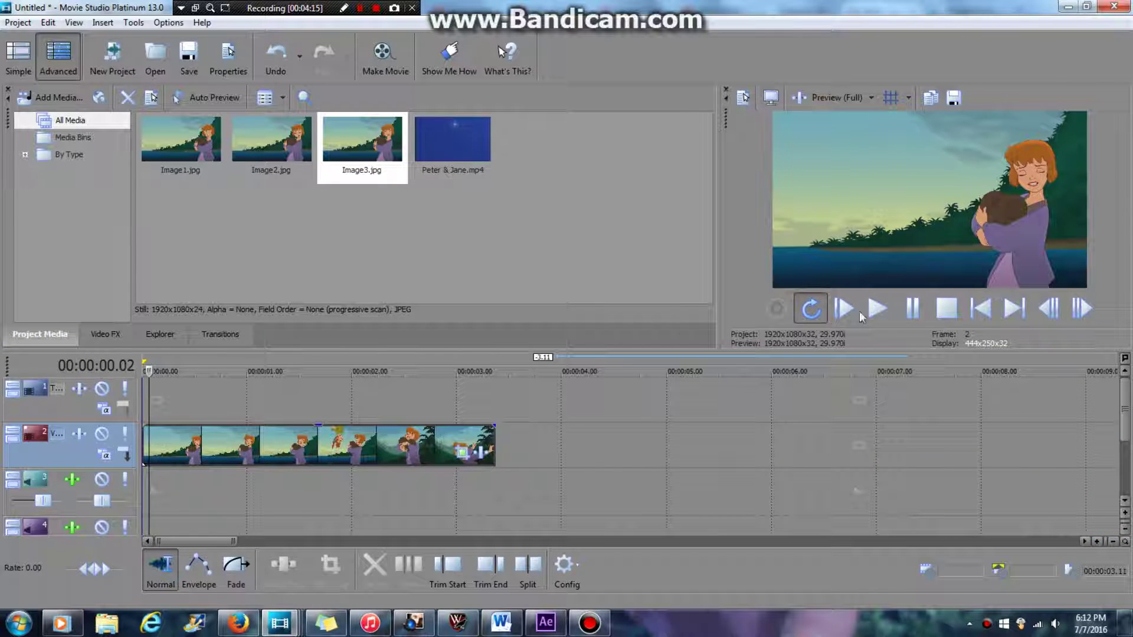
pyautogui.click(1083, 316)
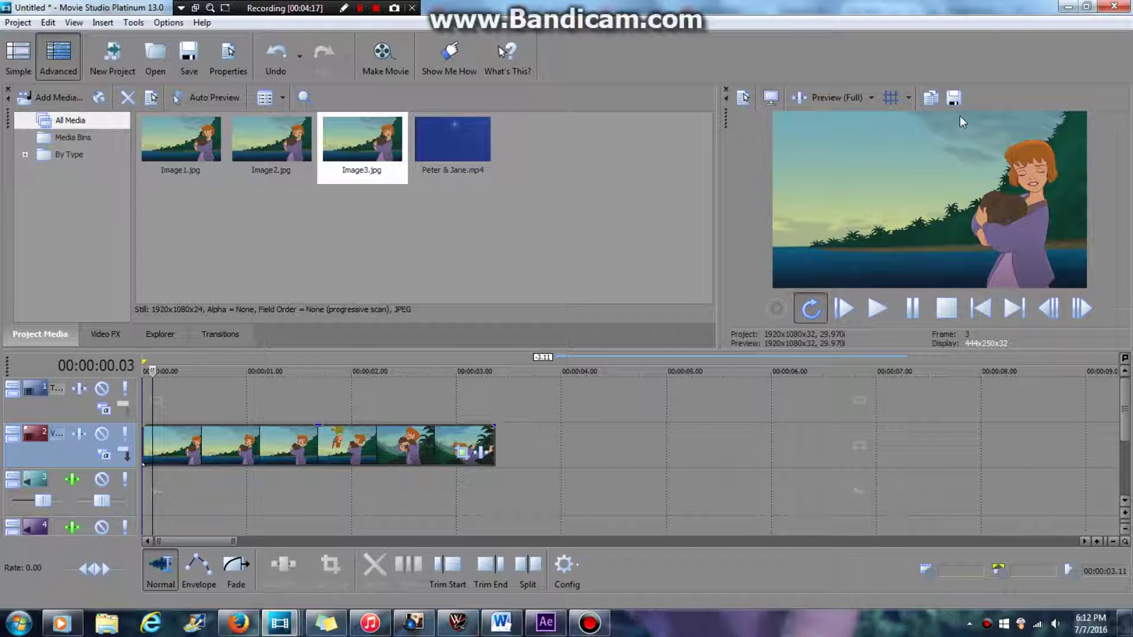
pyautogui.click(954, 97)
pyautogui.click(732, 376)
# - Advance one frame, save it as Image5, and step one more frame
pyautogui.click(1082, 308)
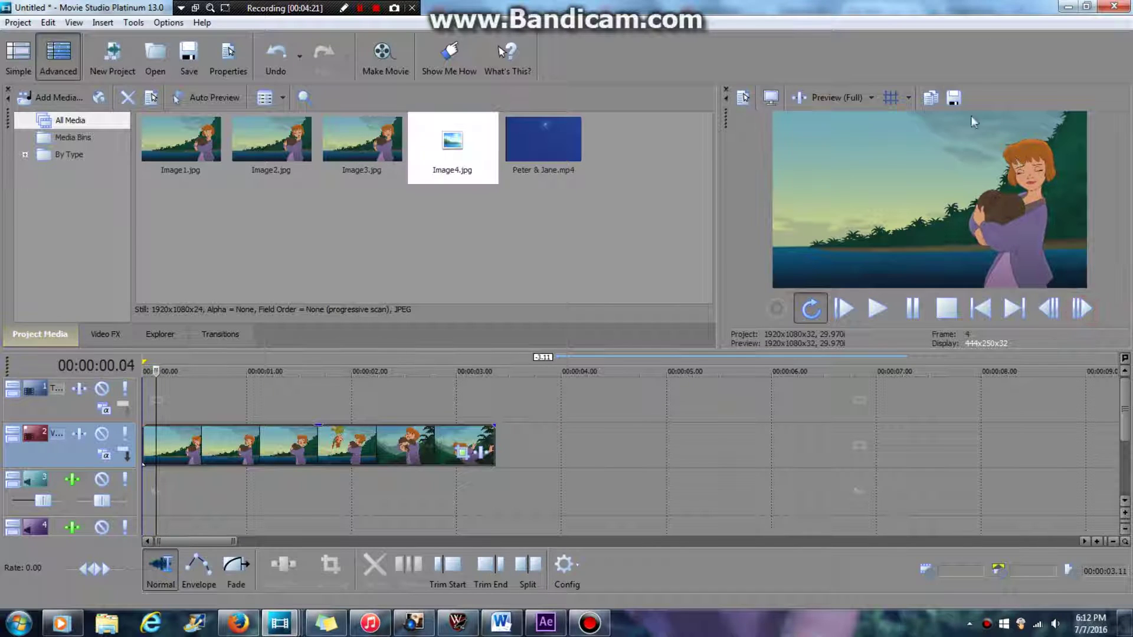
pyautogui.click(954, 97)
pyautogui.click(733, 375)
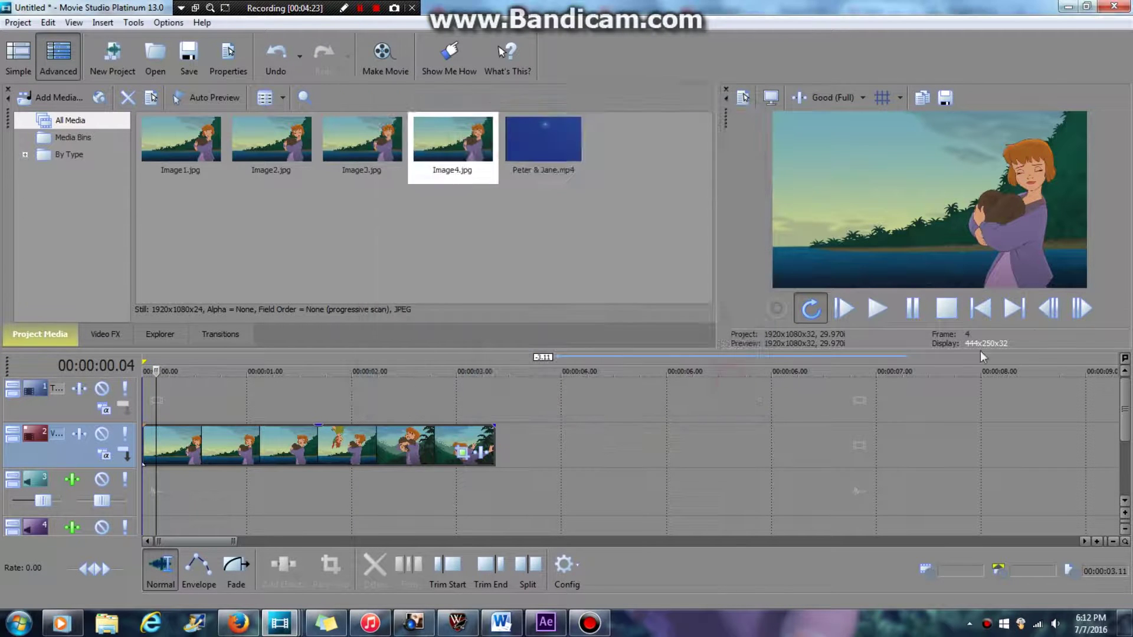
pyautogui.click(1082, 308)
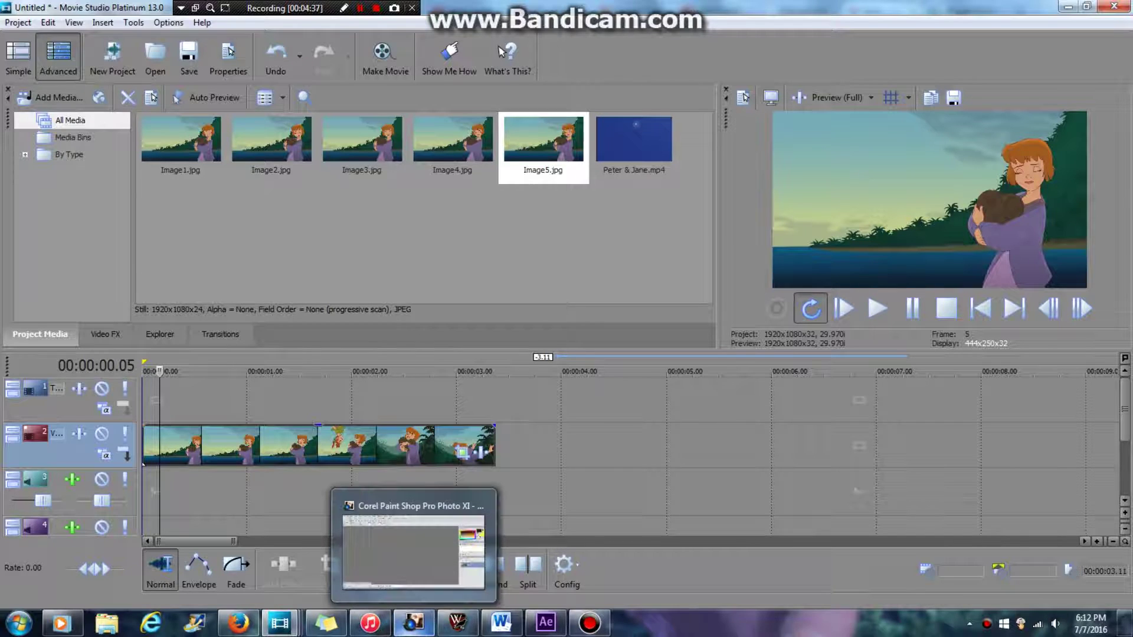
# - In Paint Shop Pro, browse File > Open to Videos\Videos to songs\Jane Masks
pyautogui.click(407, 629)
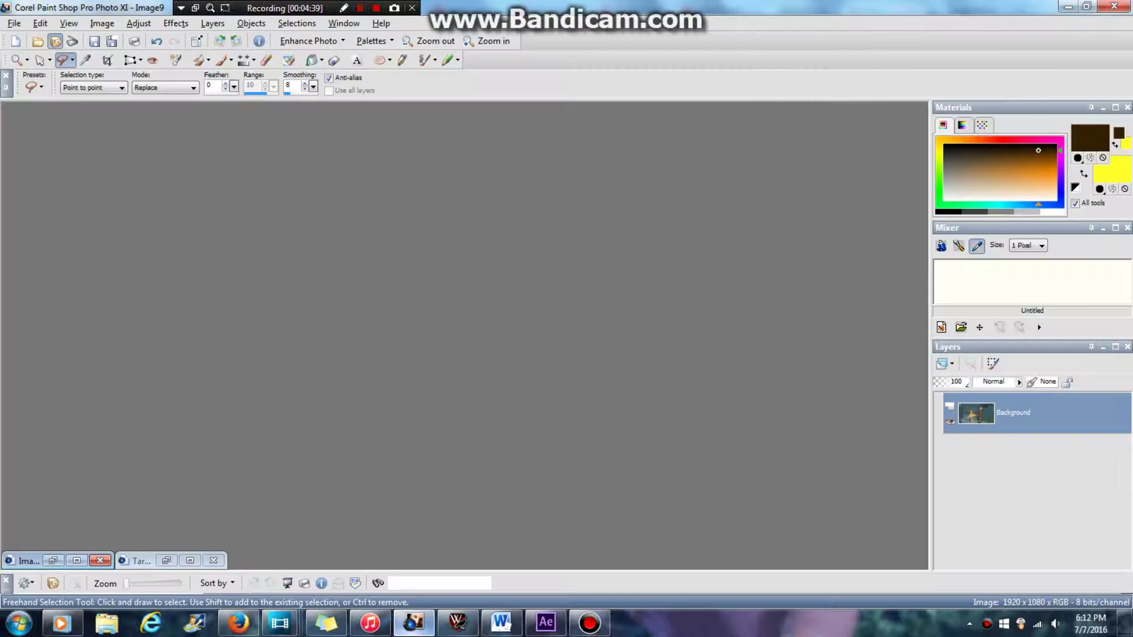
pyautogui.click(15, 24)
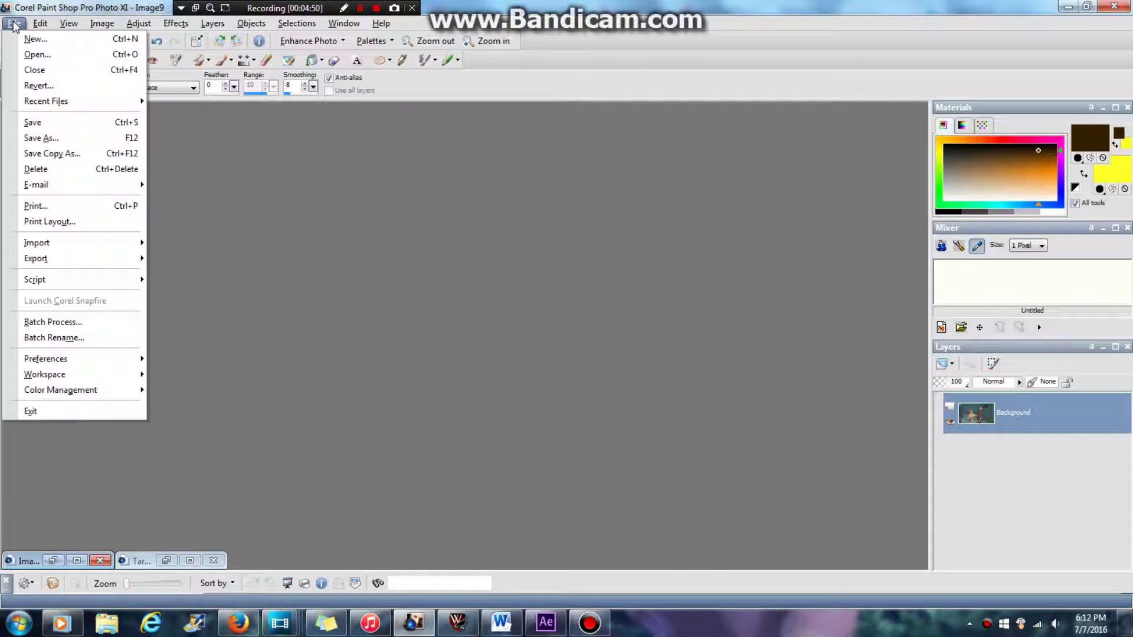
pyautogui.click(35, 54)
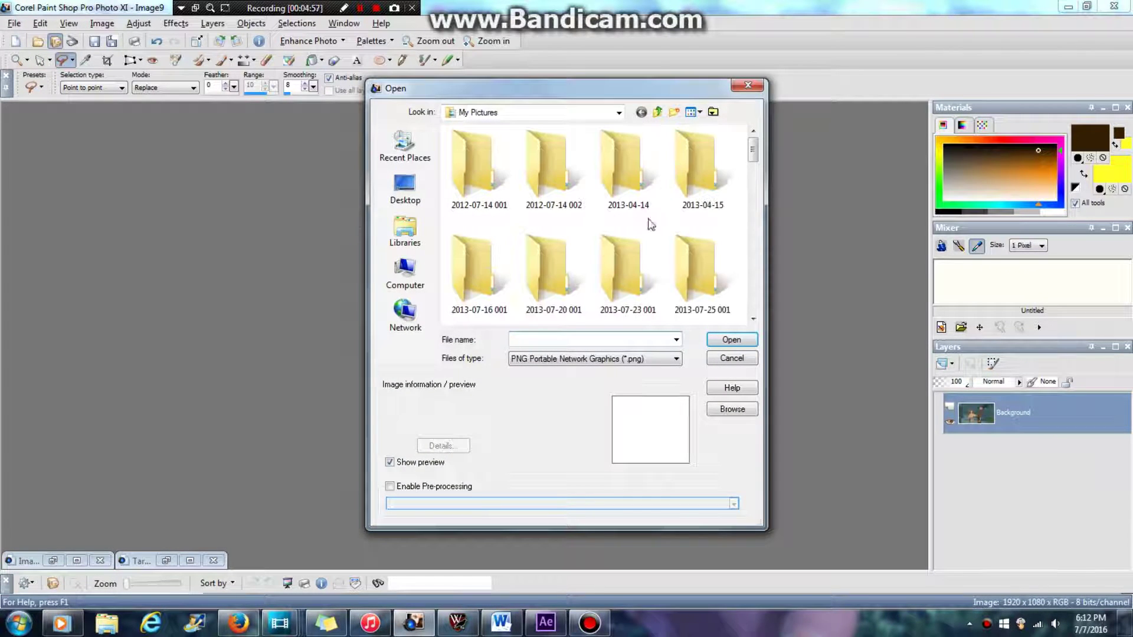
pyautogui.click(415, 276)
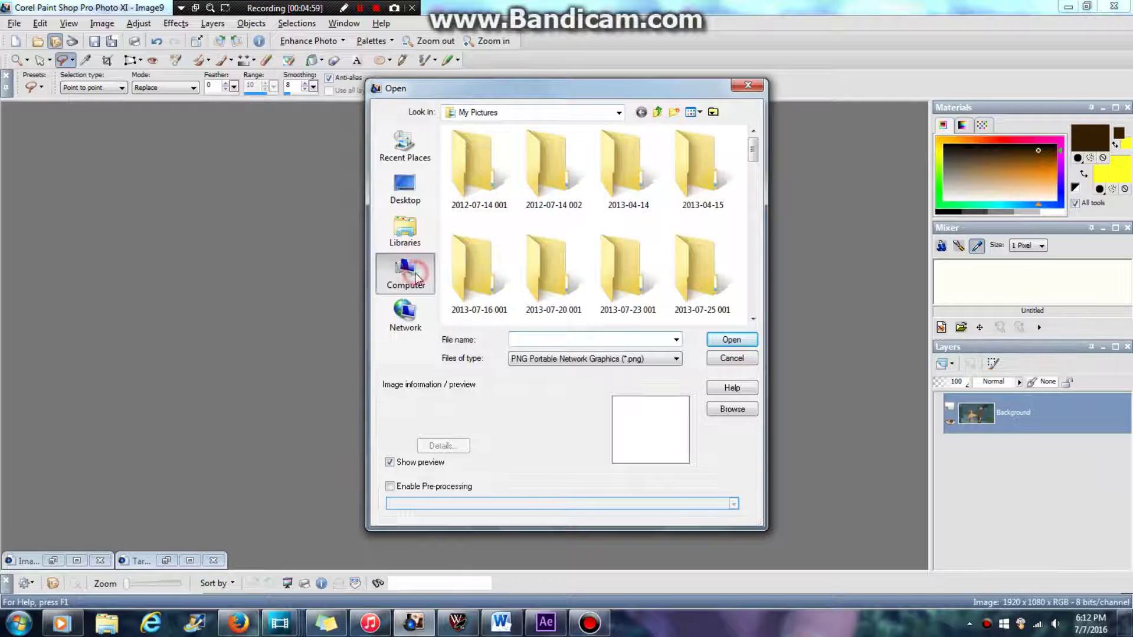
pyautogui.click(417, 245)
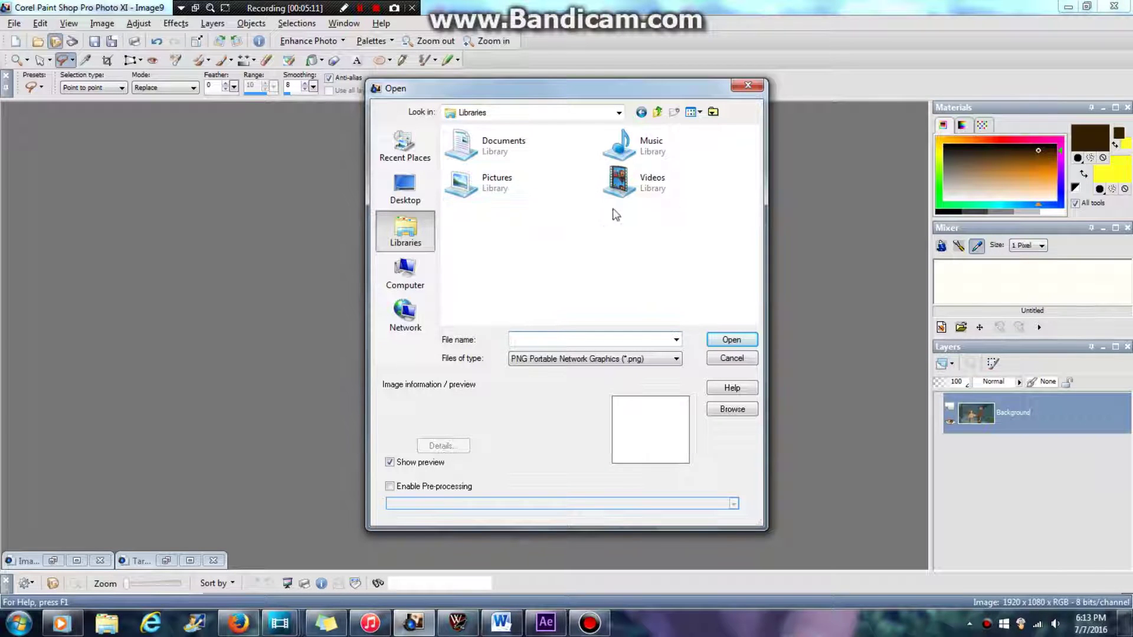
pyautogui.doubleClick(645, 182)
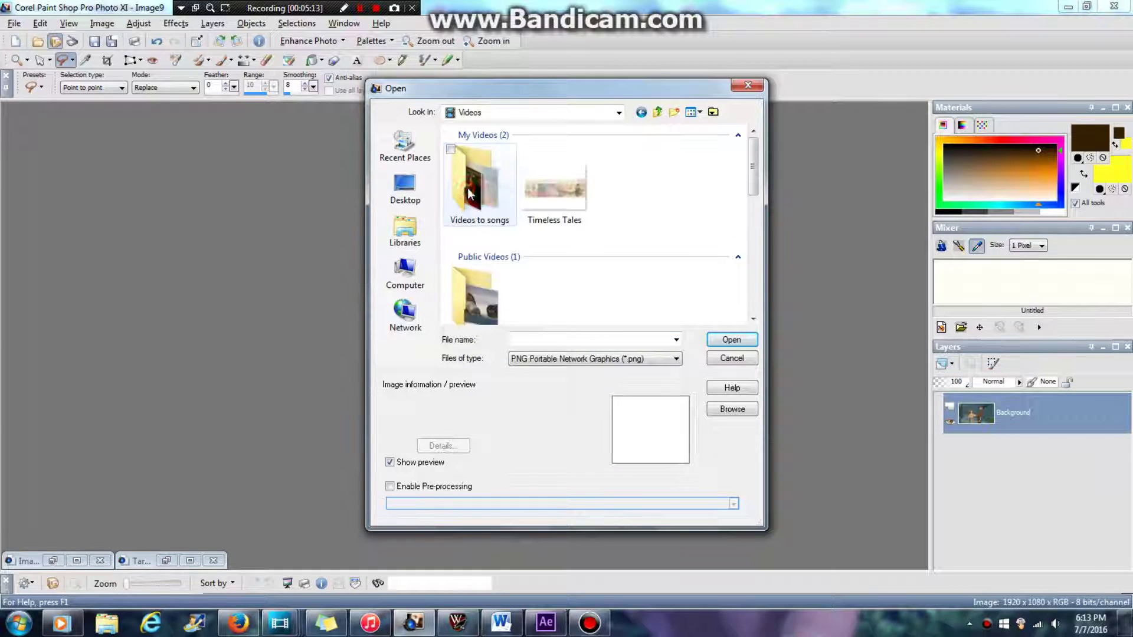
pyautogui.doubleClick(470, 184)
pyautogui.doubleClick(471, 192)
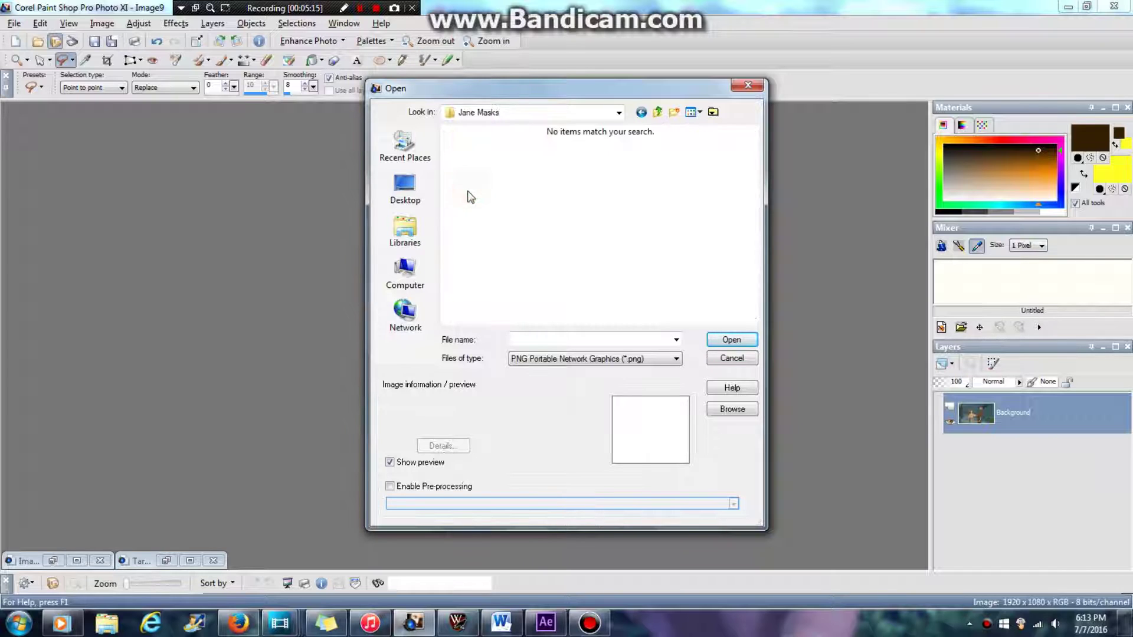
# - Set Files of type to All Files, select Image1 through Image5, and open them
pyautogui.click(661, 356)
pyautogui.scroll(-1, 679, 236)
pyautogui.click(866, 300)
pyautogui.moveTo(867, 286); pyautogui.dragTo(866, 133)
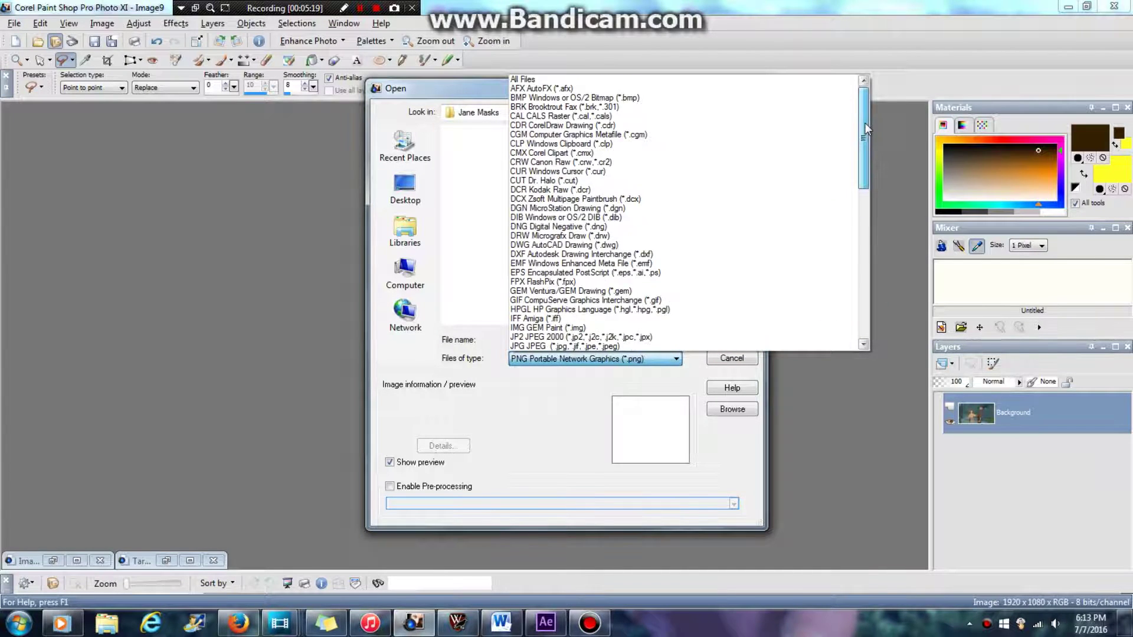
pyautogui.click(756, 81)
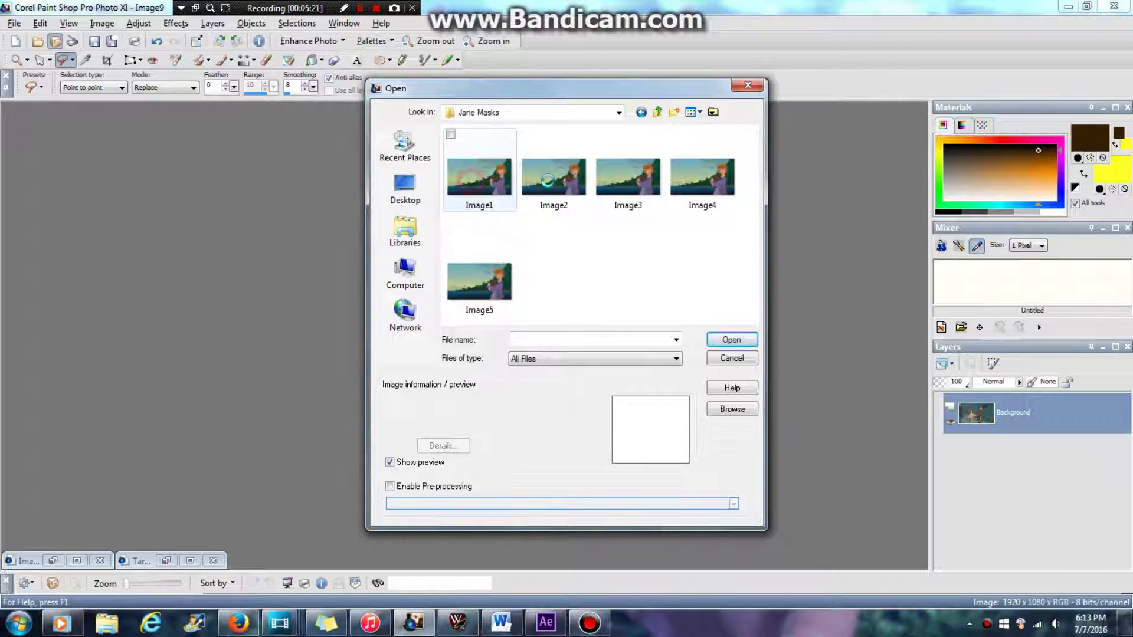
pyautogui.click(472, 180)
pyautogui.keyDown('ctrl'); pyautogui.click(556, 180); pyautogui.keyUp('ctrl')
pyautogui.keyDown('ctrl'); pyautogui.click(619, 180); pyautogui.keyUp('ctrl')
pyautogui.keyDown('ctrl'); pyautogui.click(702, 180); pyautogui.keyUp('ctrl')
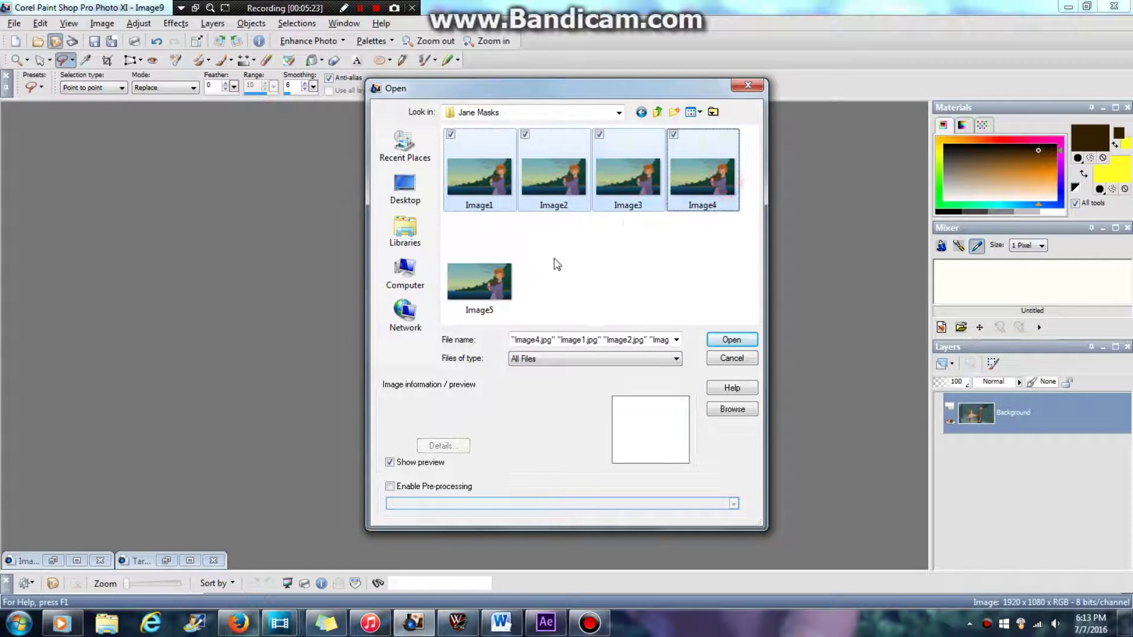
pyautogui.keyDown('ctrl'); pyautogui.click(479, 283); pyautogui.keyUp('ctrl')
pyautogui.click(719, 340)
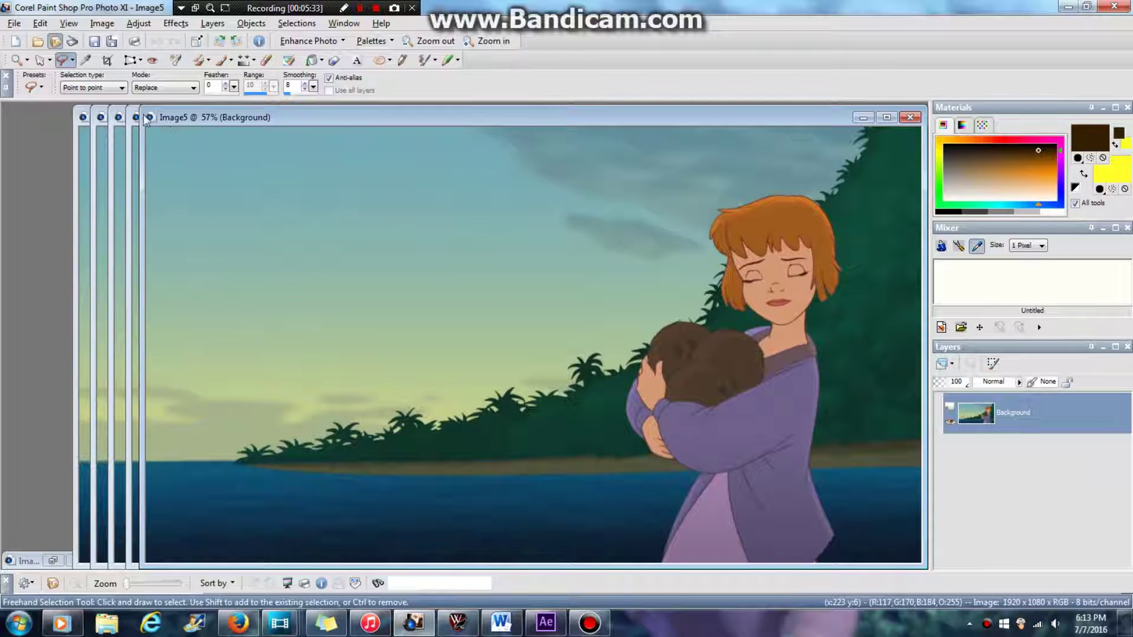
# - Bring Image1 to the front, nudge its window left, and pick the rectangular Selection tool
pyautogui.click(84, 118)
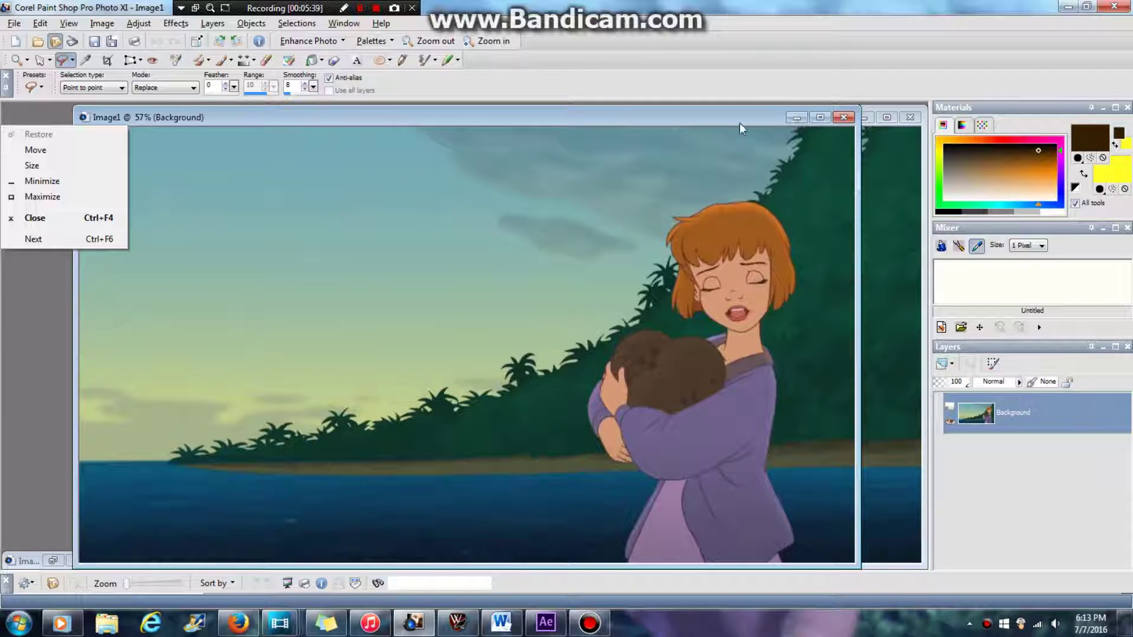
pyautogui.moveTo(696, 117); pyautogui.dragTo(660, 117)
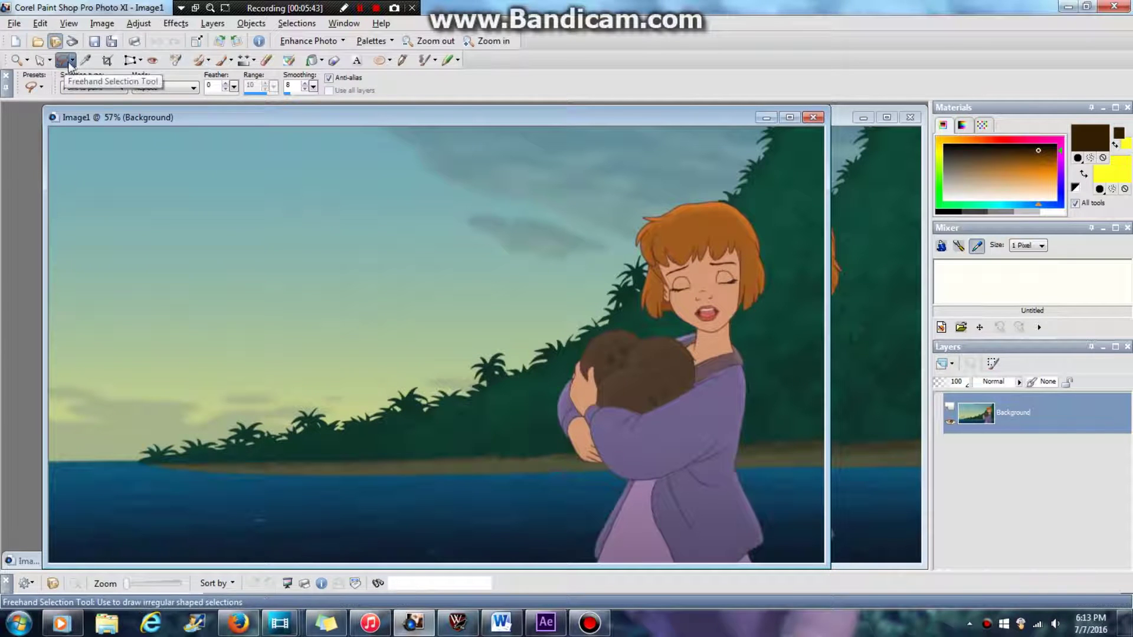
pyautogui.click(72, 61)
pyautogui.click(73, 60)
pyautogui.click(73, 61)
pyautogui.click(94, 76)
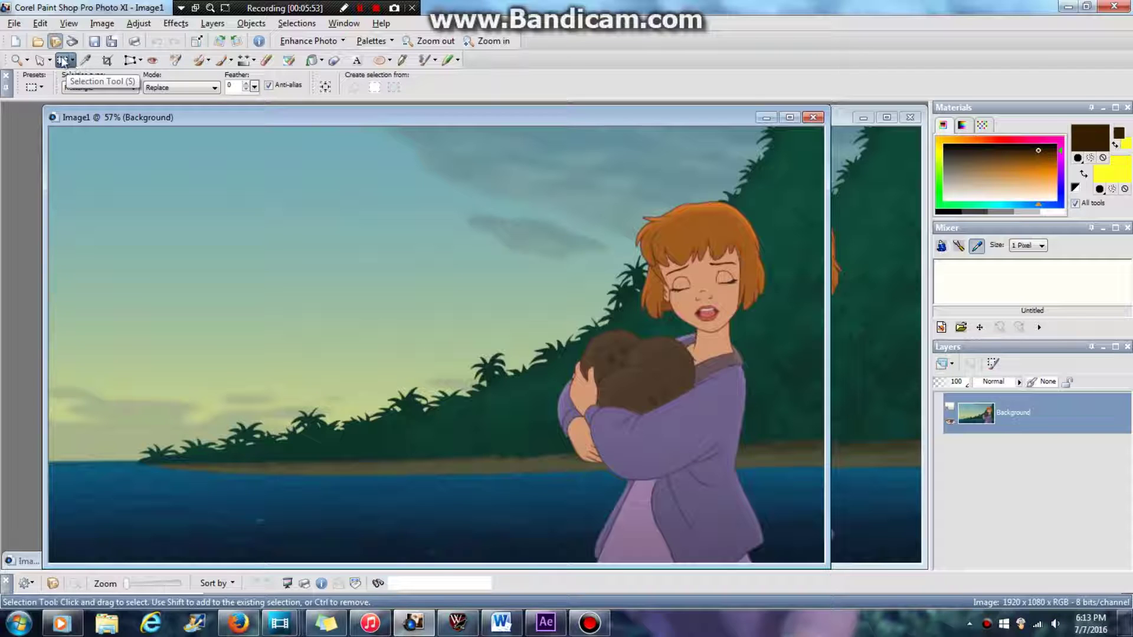
# - Switch to Freehand point-to-point selection and trace up the coat's right edge to the shoulder
pyautogui.click(73, 61)
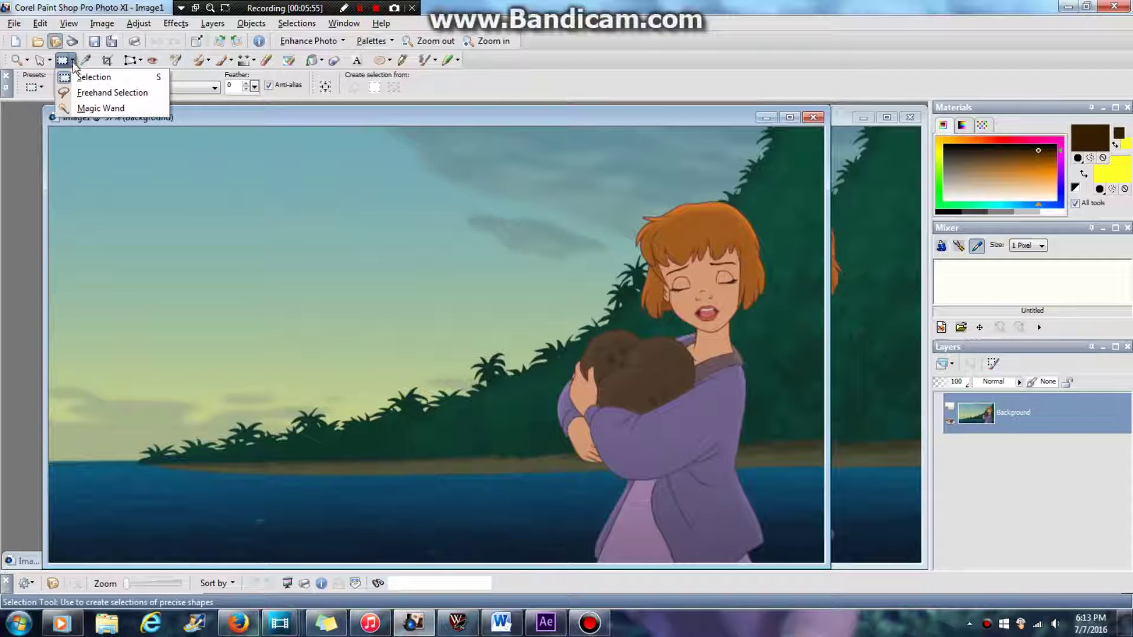
pyautogui.click(99, 93)
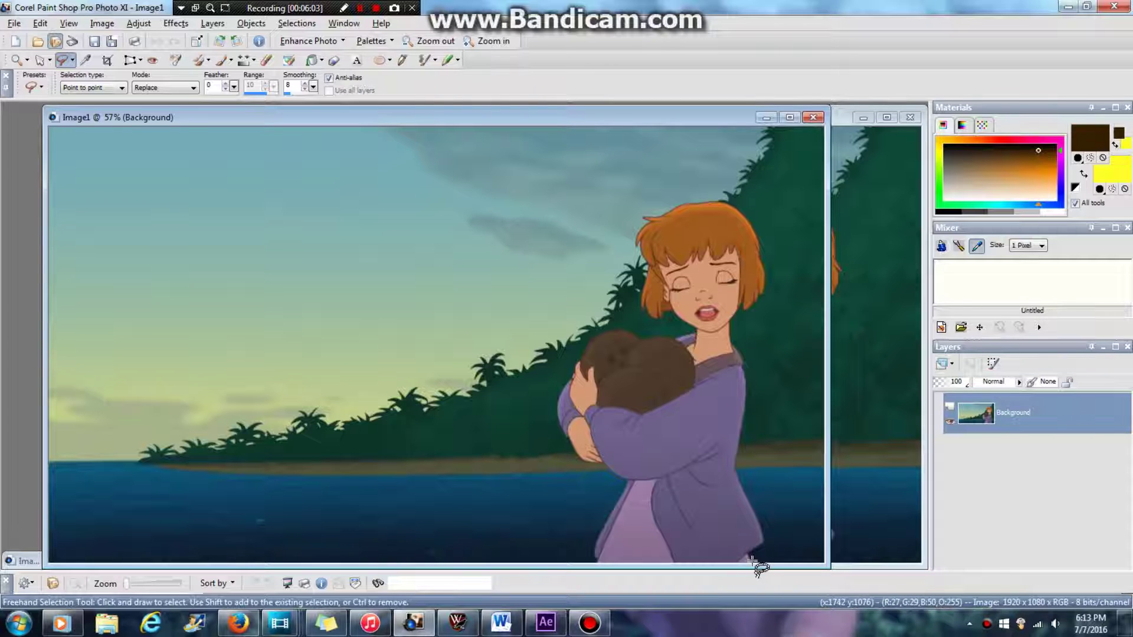
pyautogui.click(744, 552)
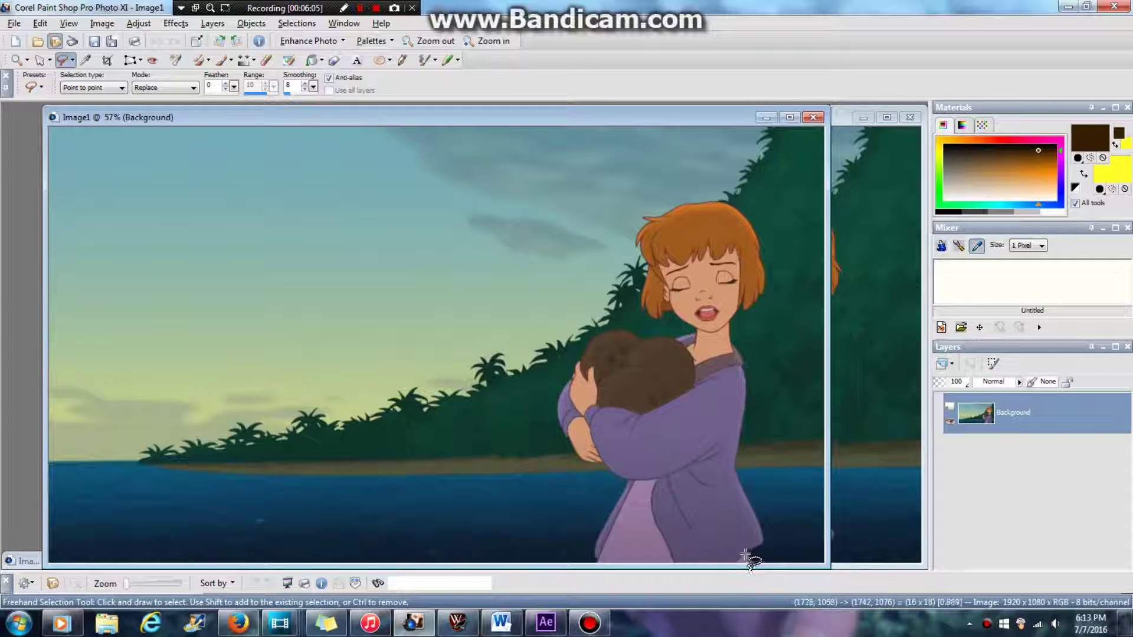
pyautogui.click(760, 546)
pyautogui.click(764, 541)
pyautogui.click(736, 472)
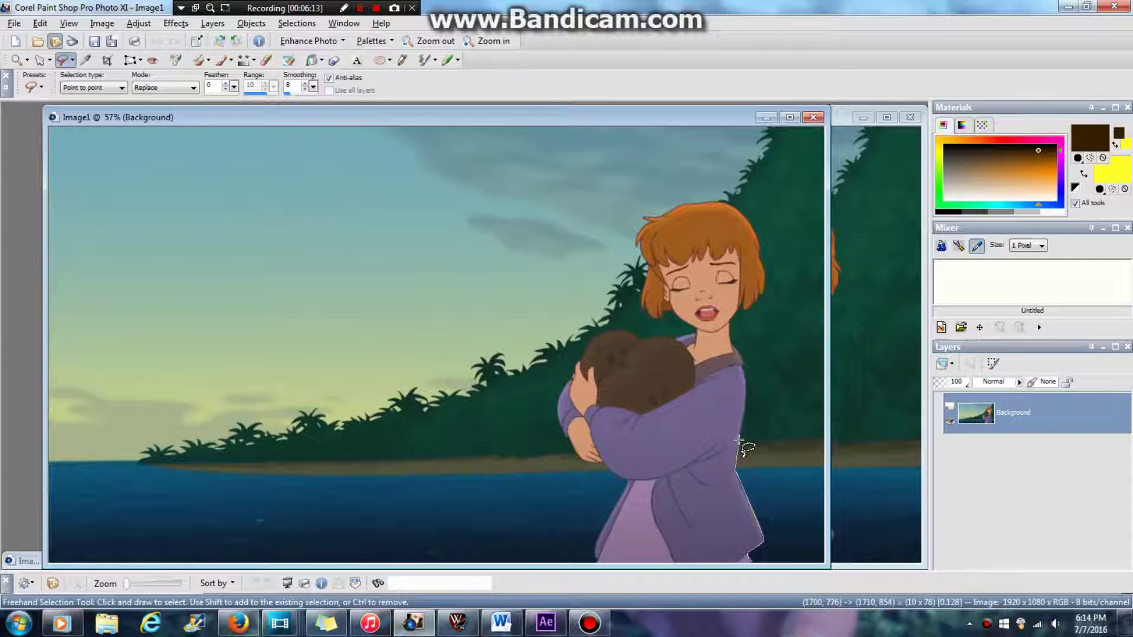
pyautogui.click(740, 435)
pyautogui.click(744, 408)
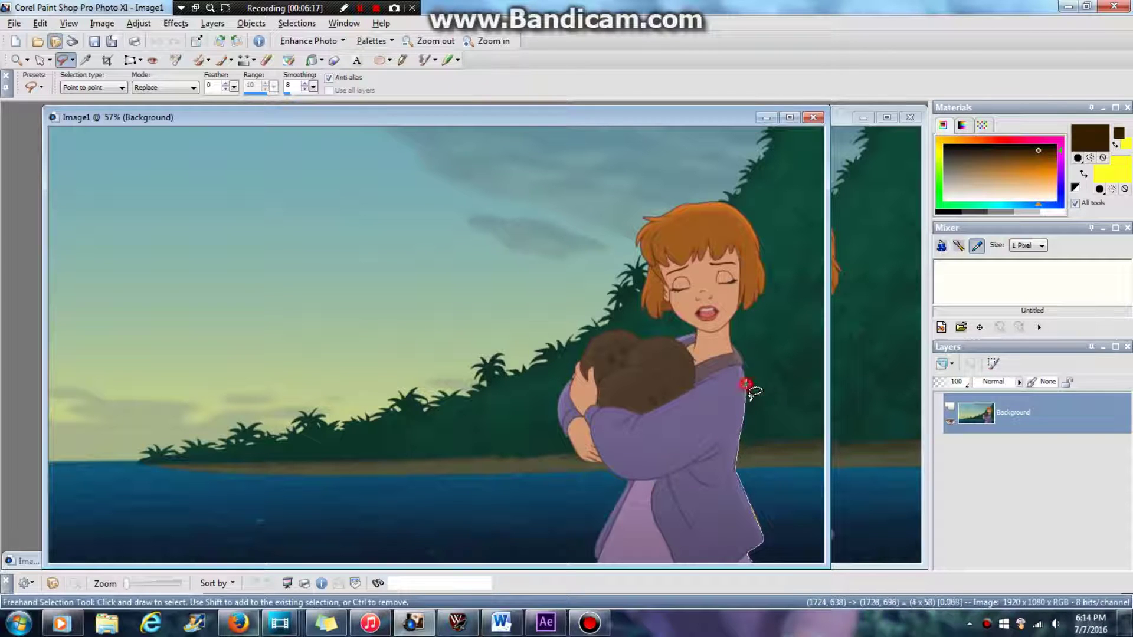
pyautogui.click(745, 384)
pyautogui.click(741, 366)
pyautogui.click(745, 361)
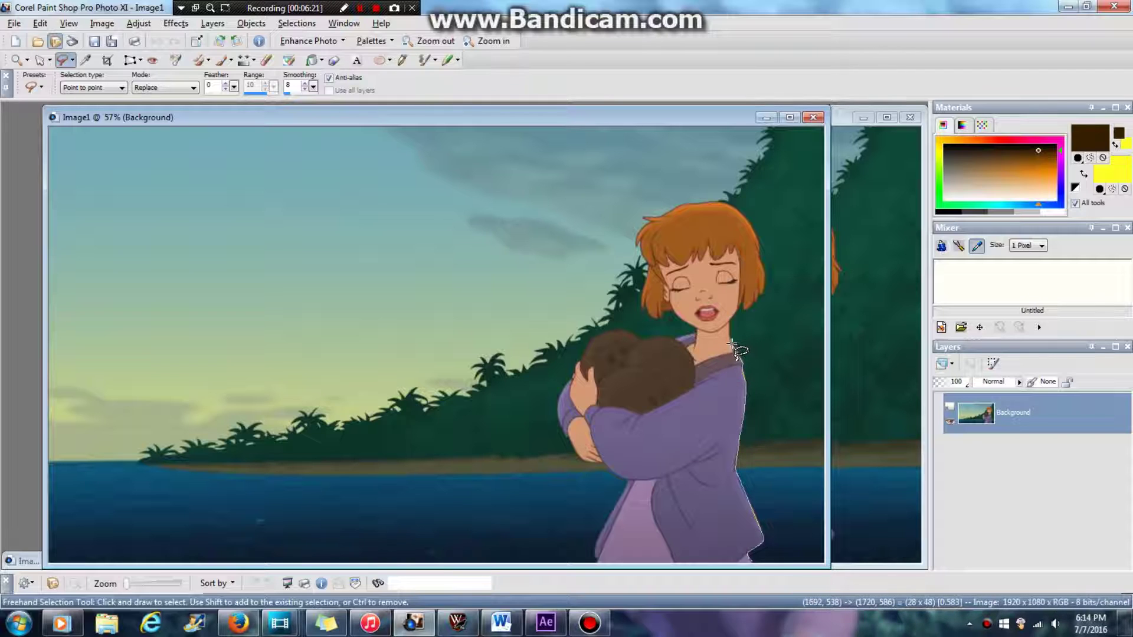
# - Continue the outline up the neck, around the hair's right side and across its top
pyautogui.click(734, 345)
pyautogui.click(729, 322)
pyautogui.click(742, 299)
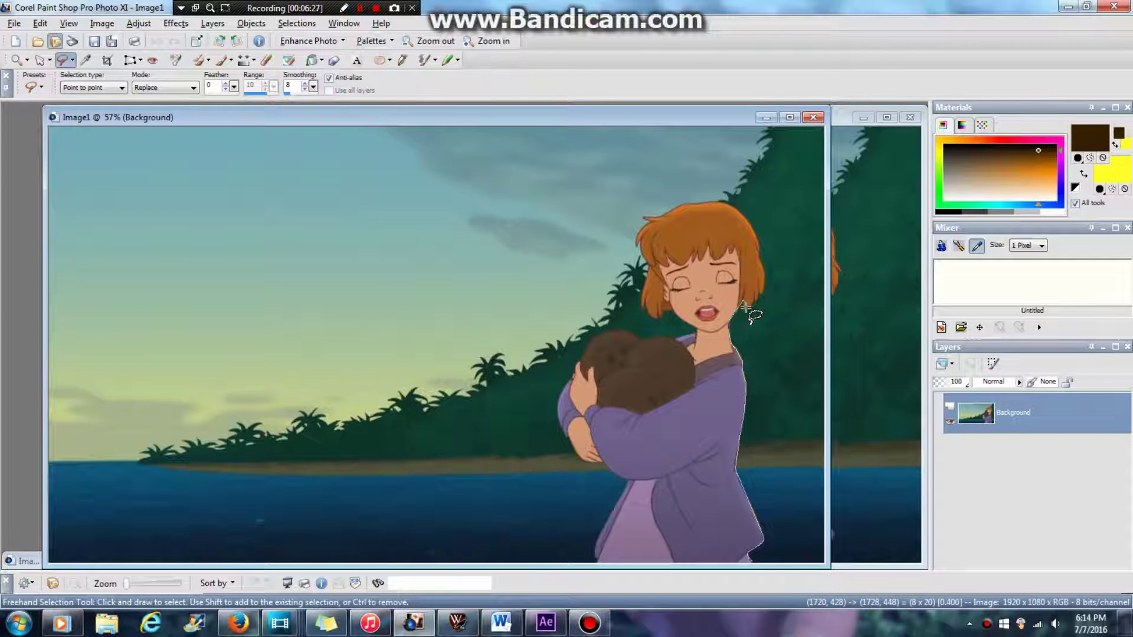
pyautogui.click(751, 299)
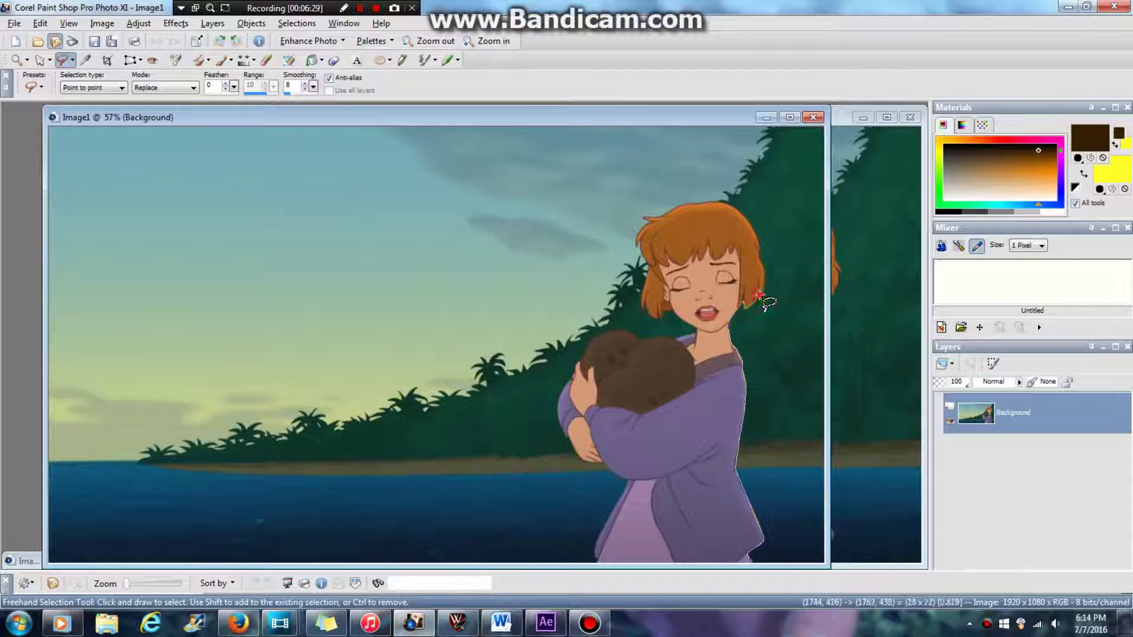
pyautogui.click(762, 292)
pyautogui.click(766, 270)
pyautogui.click(763, 257)
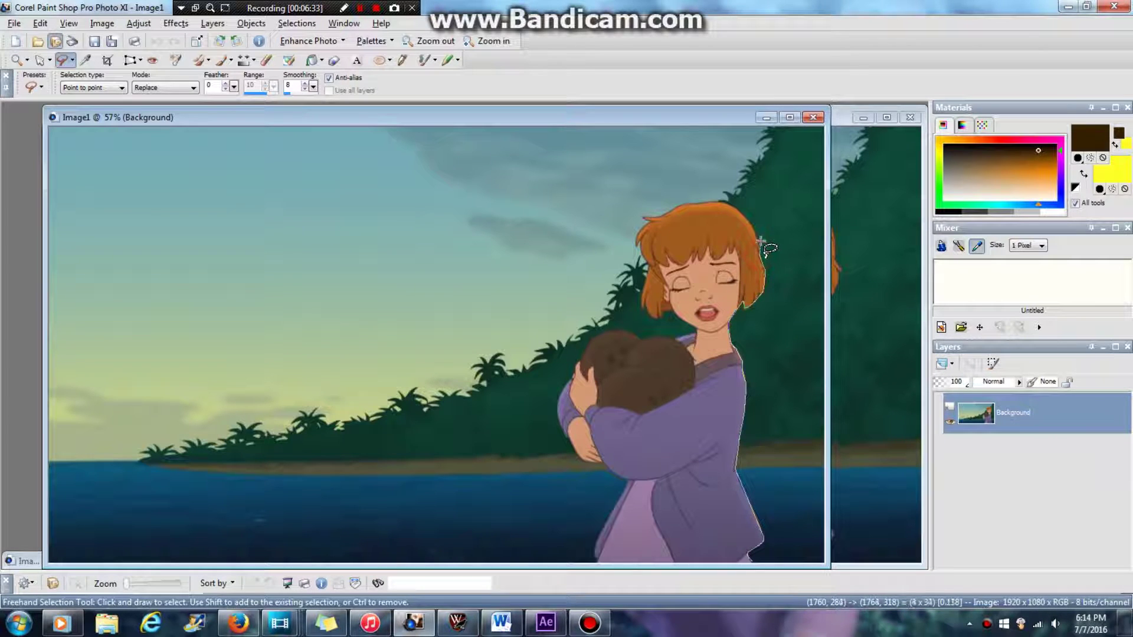
pyautogui.click(759, 241)
pyautogui.click(742, 217)
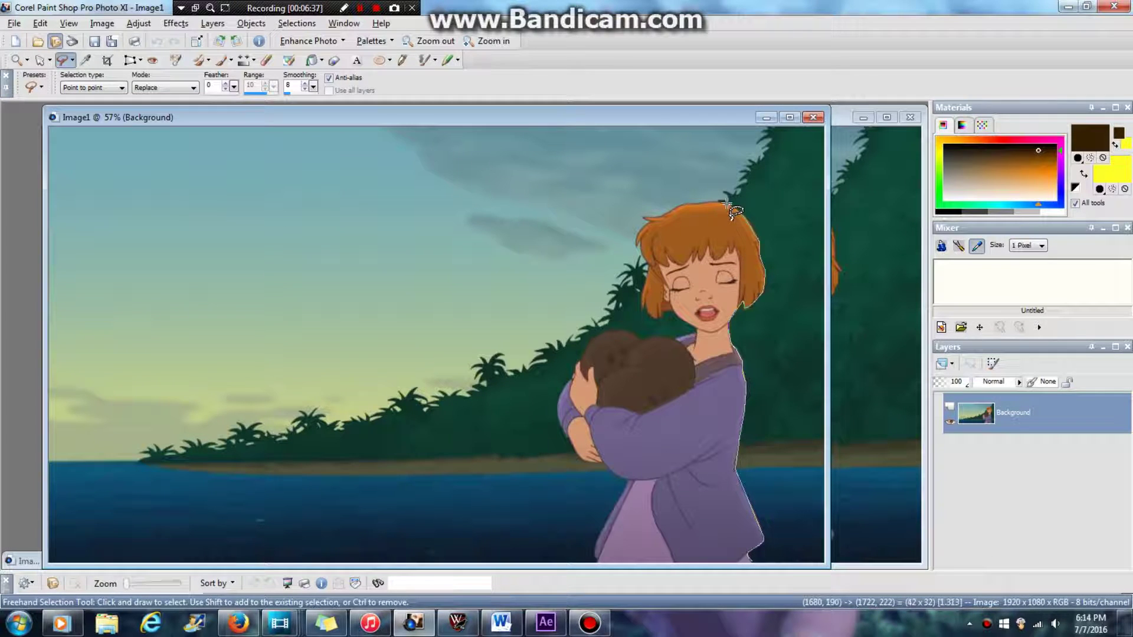
pyautogui.click(731, 202)
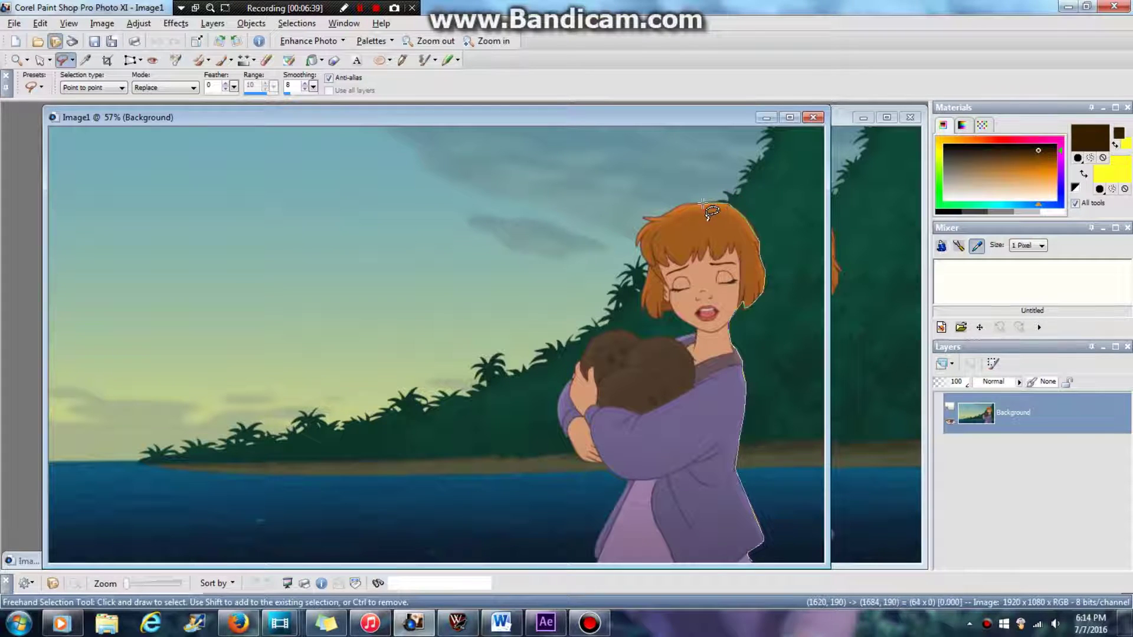
pyautogui.click(702, 204)
pyautogui.click(657, 205)
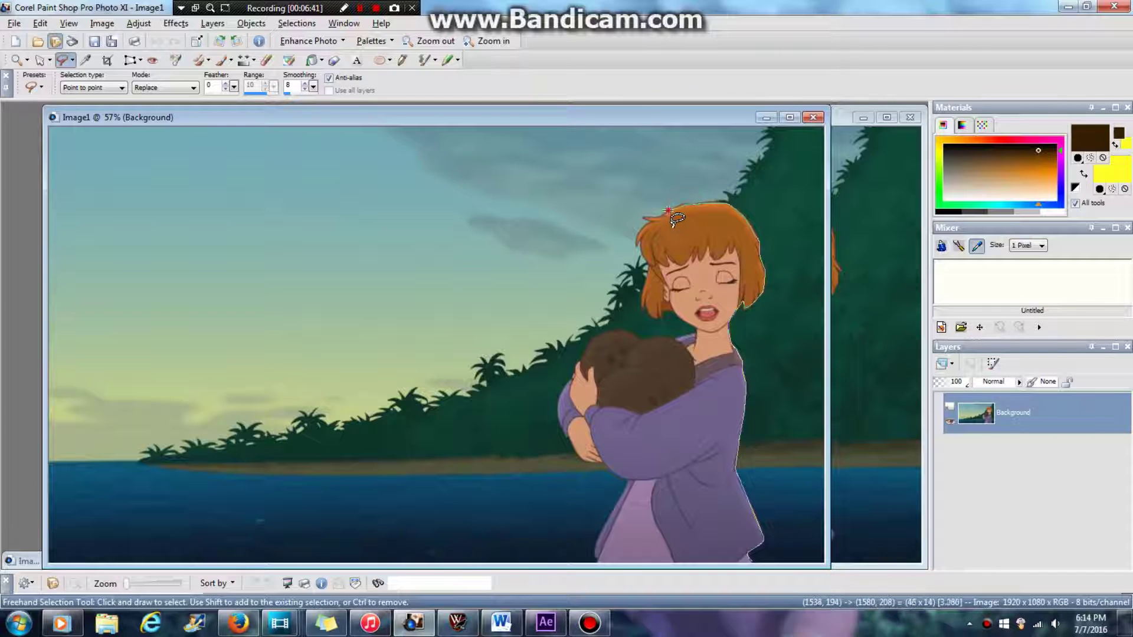
pyautogui.click(644, 214)
pyautogui.click(639, 225)
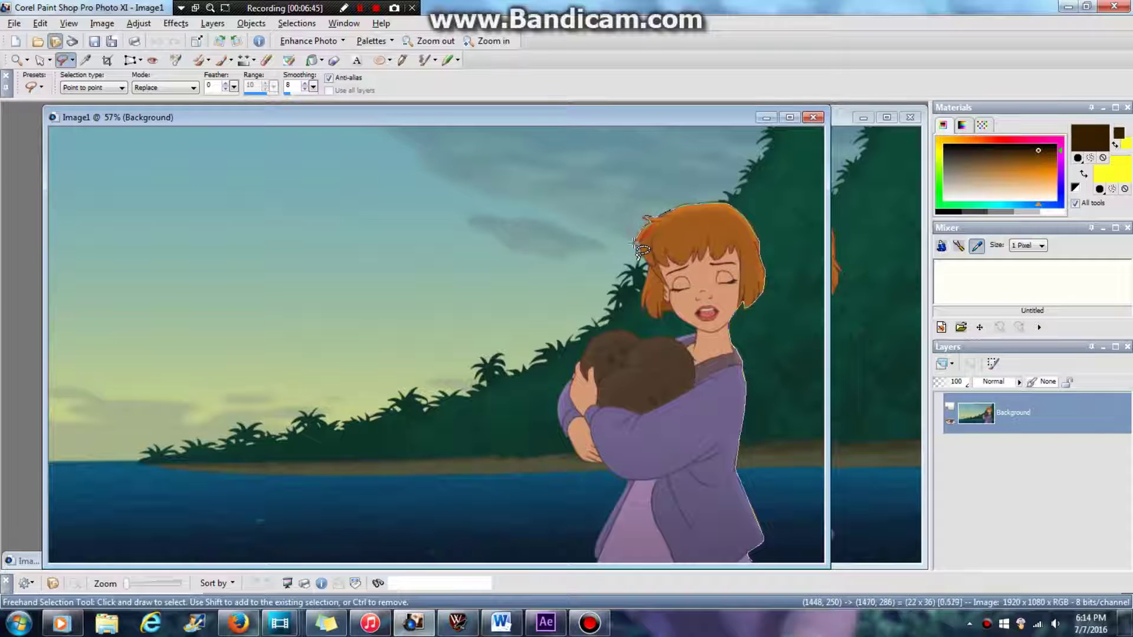
pyautogui.click(635, 244)
pyautogui.click(641, 240)
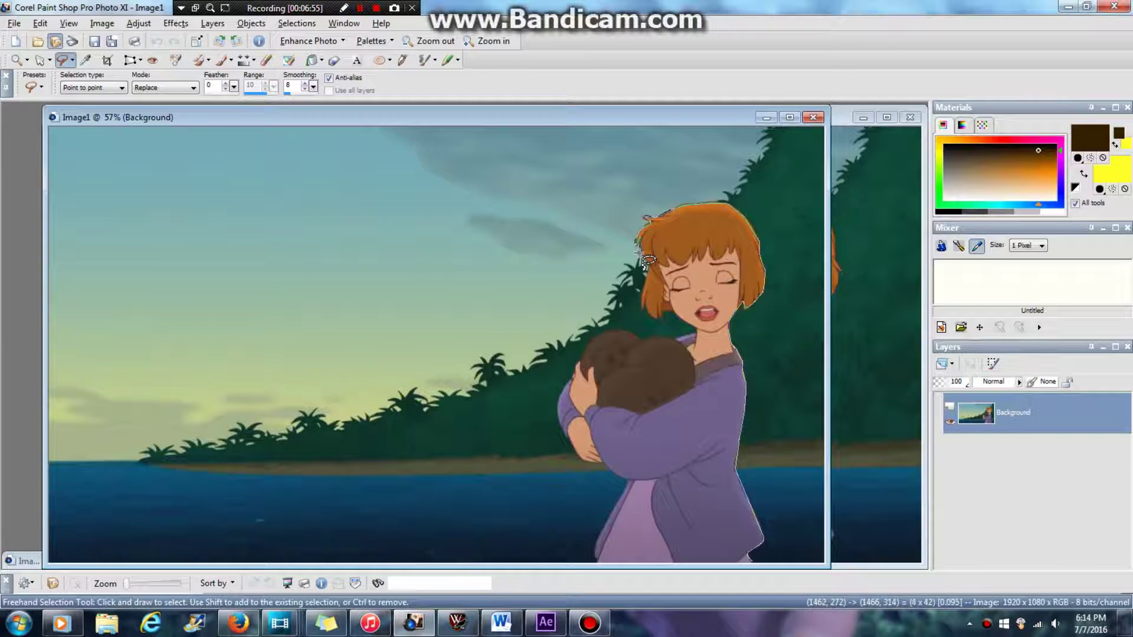
# - Trace down the hair's left side, along jaw and neck, around the baby's head and arm
pyautogui.click(649, 269)
pyautogui.click(645, 282)
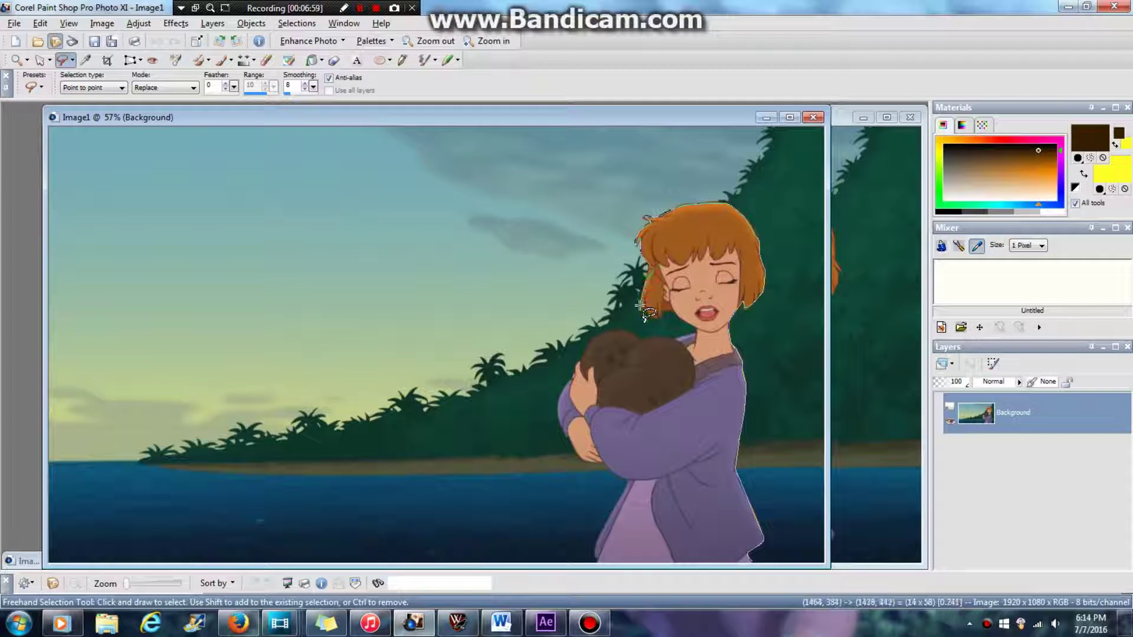
pyautogui.click(640, 306)
pyautogui.click(649, 312)
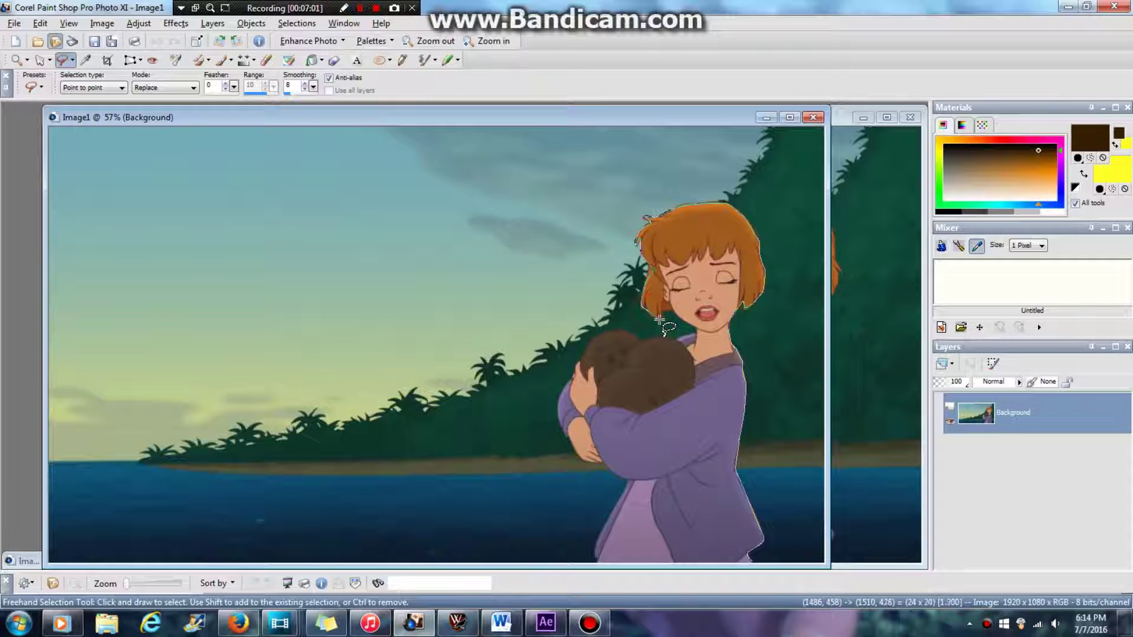
pyautogui.click(661, 313)
pyautogui.click(678, 316)
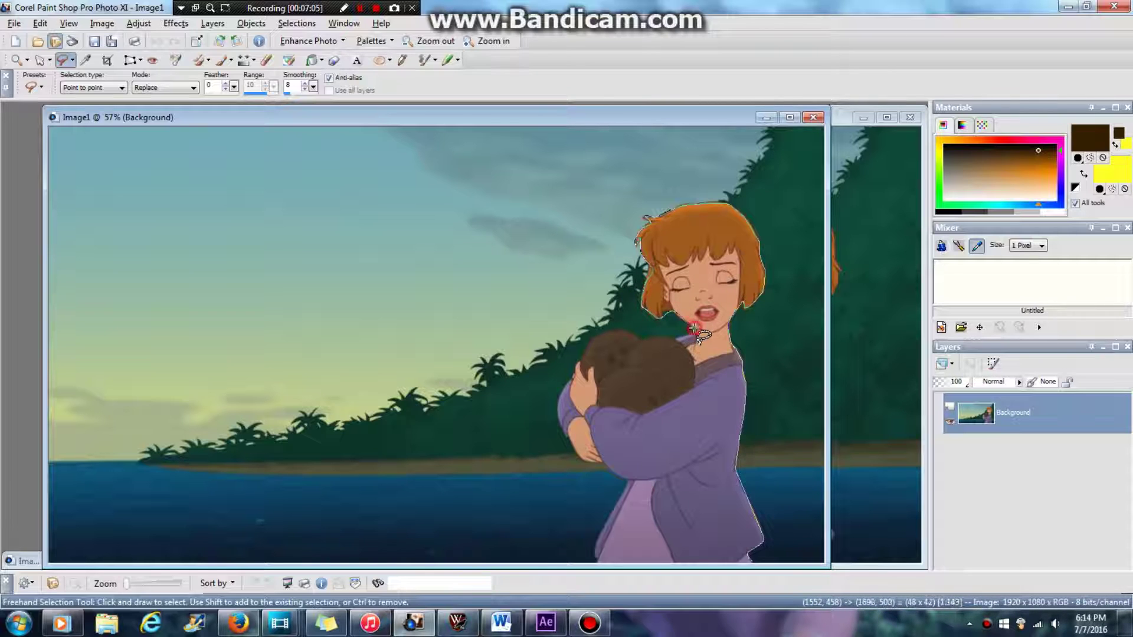
pyautogui.click(671, 339)
pyautogui.click(652, 343)
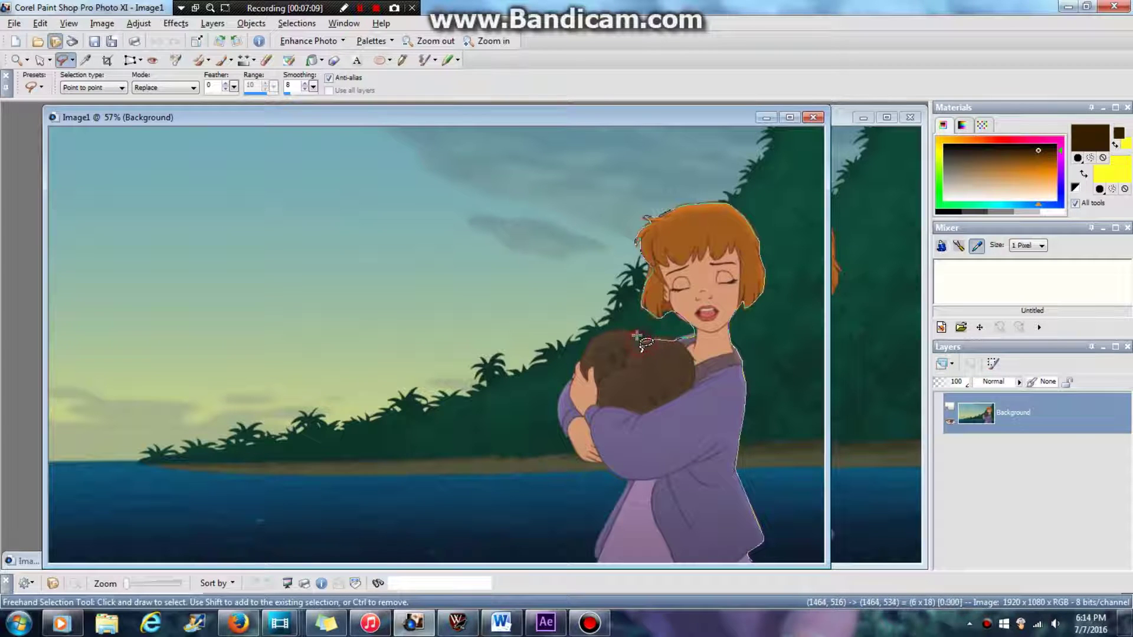
pyautogui.click(619, 334)
pyautogui.click(595, 336)
pyautogui.click(579, 352)
pyautogui.click(560, 383)
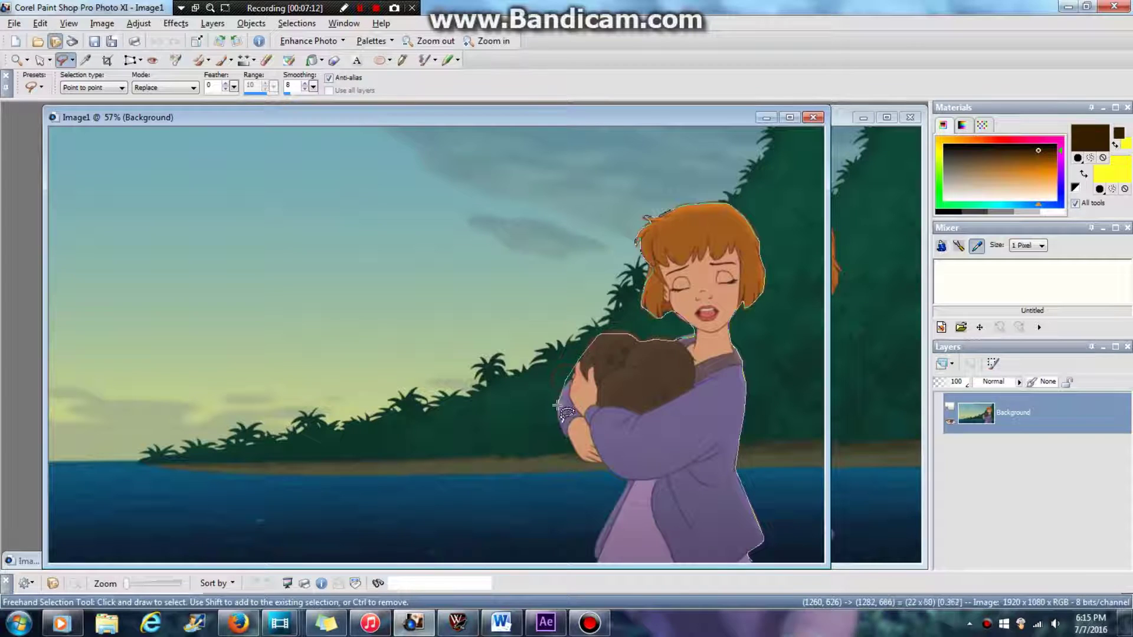
pyautogui.click(587, 464)
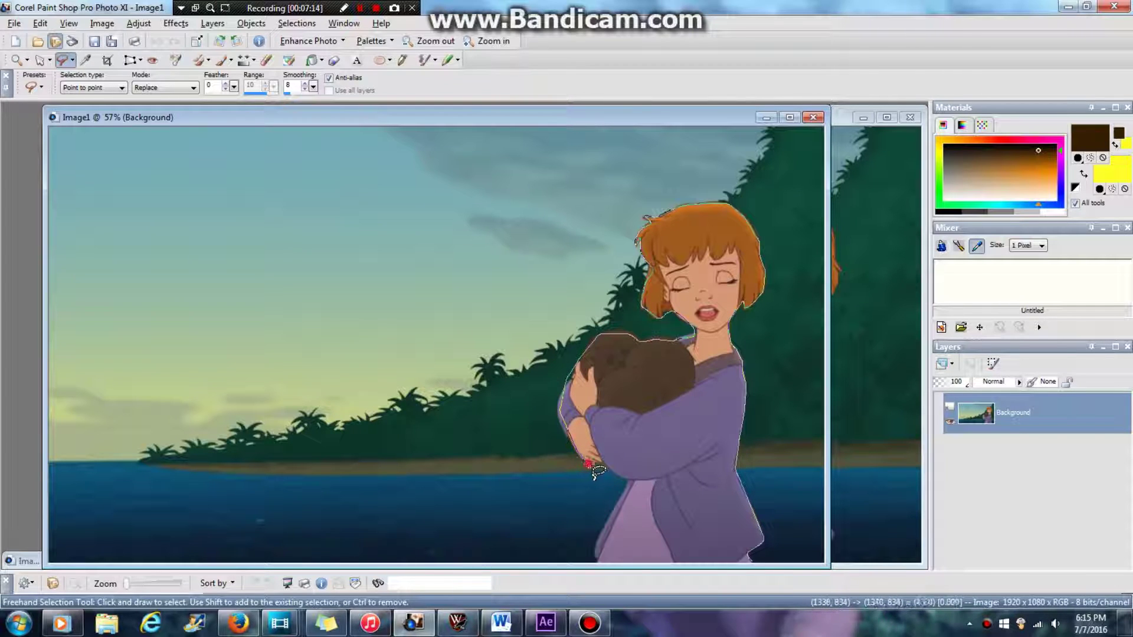
pyautogui.click(623, 478)
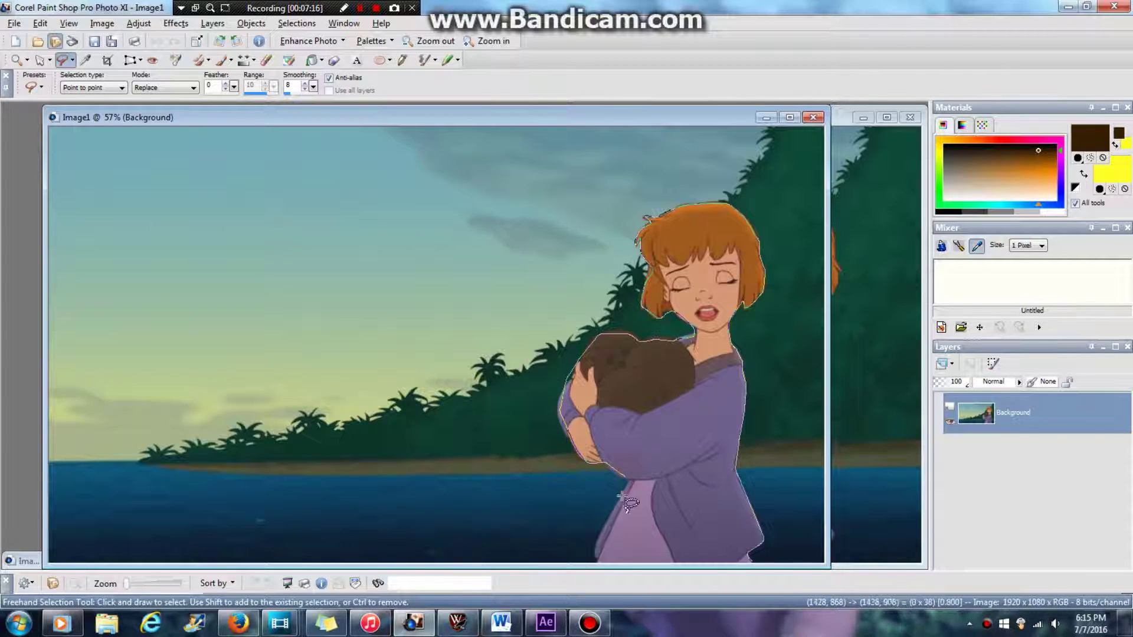
# - Close the outline into a selection of the woman and child and copy it
pyautogui.doubleClick(595, 566)
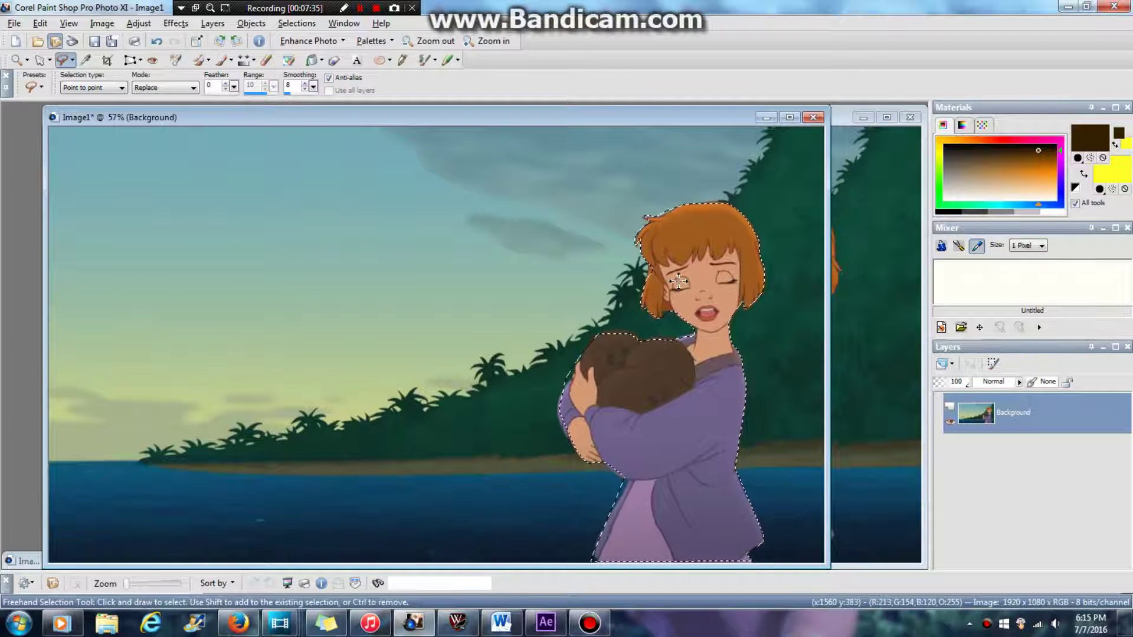
pyautogui.click(40, 23)
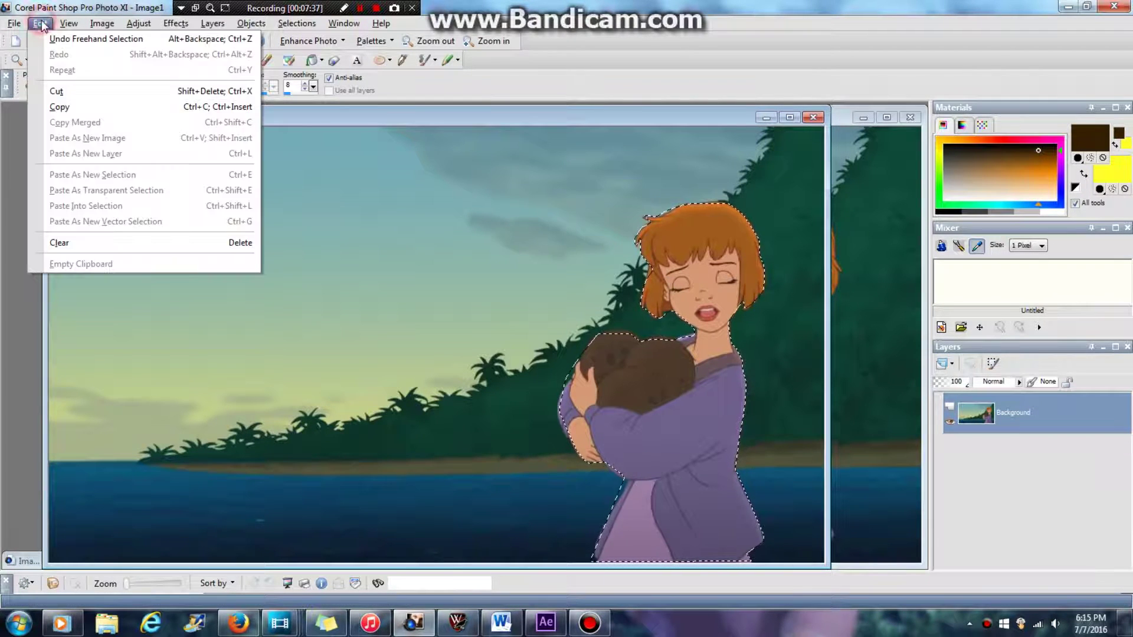
pyautogui.click(72, 108)
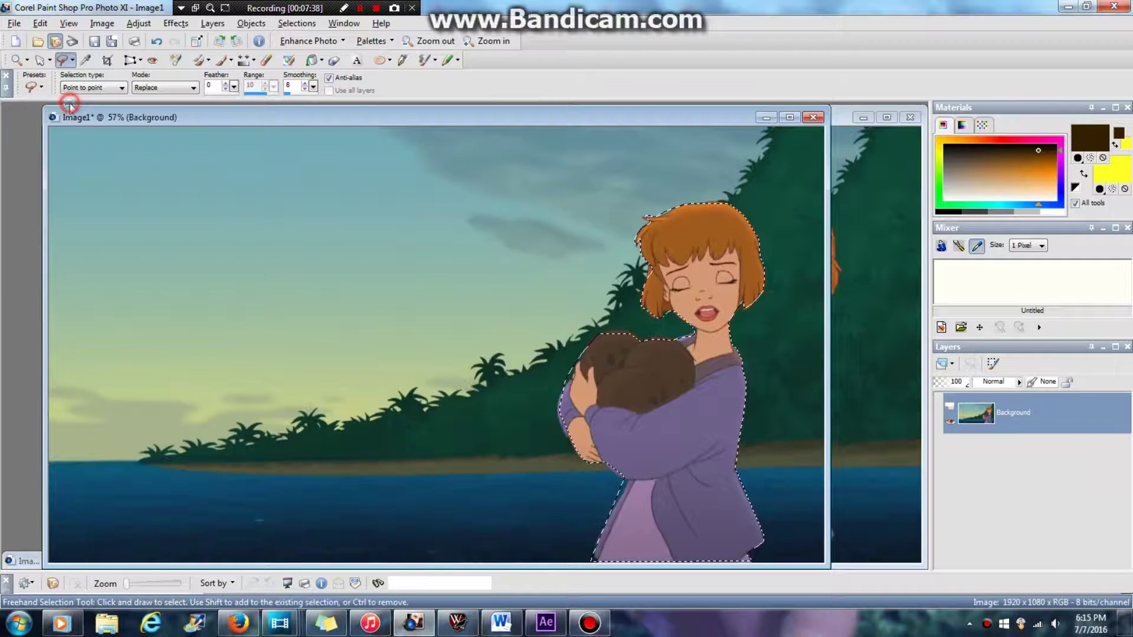
pyautogui.click(14, 23)
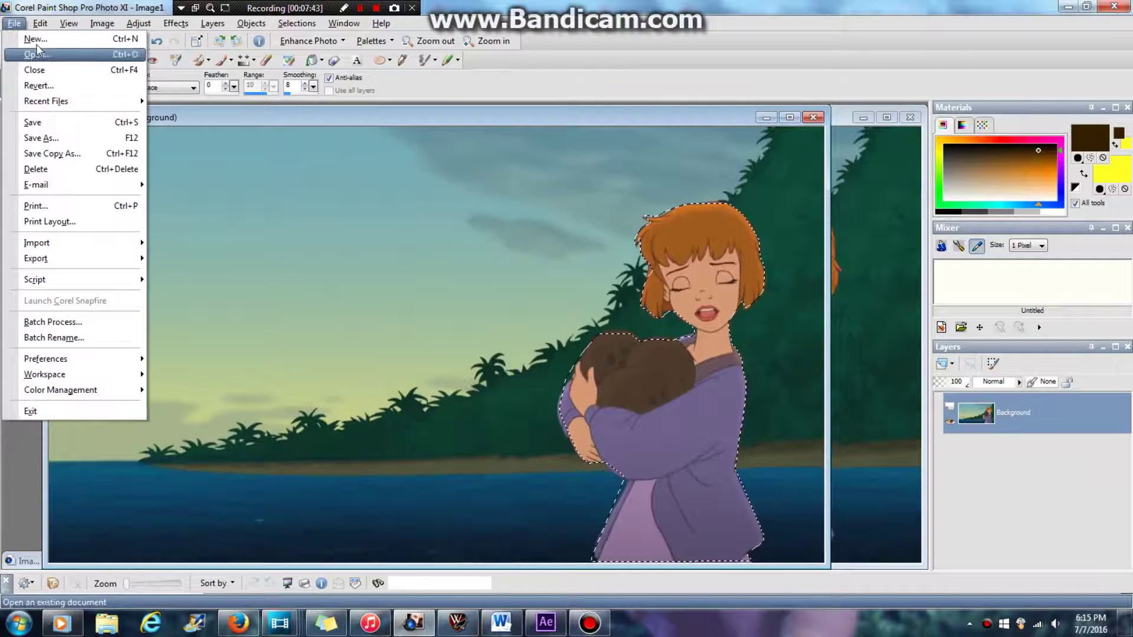
# - Paste the copied woman and child as a new 508 x 889 transparent image
pyautogui.rightClick(481, 82)
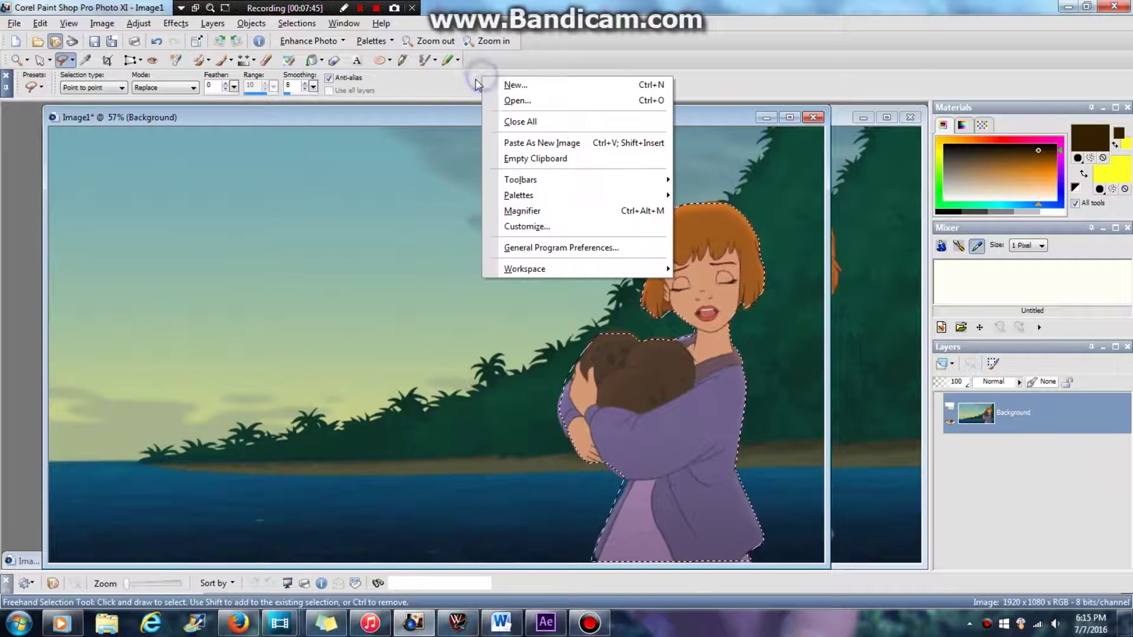
pyautogui.rightClick(45, 158)
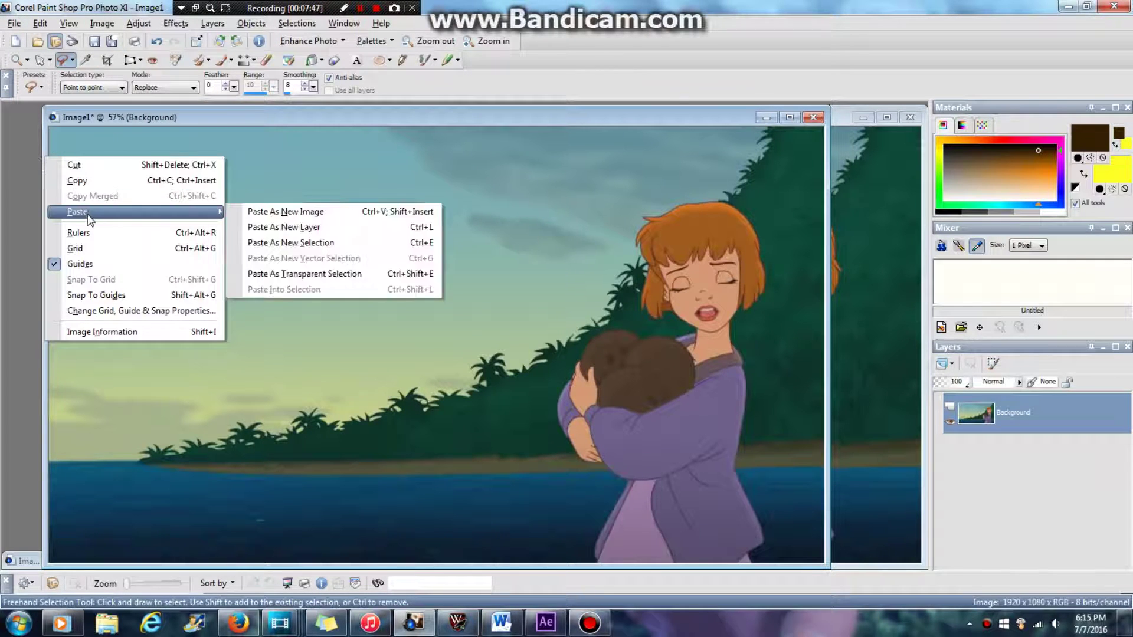
pyautogui.moveTo(210, 212)
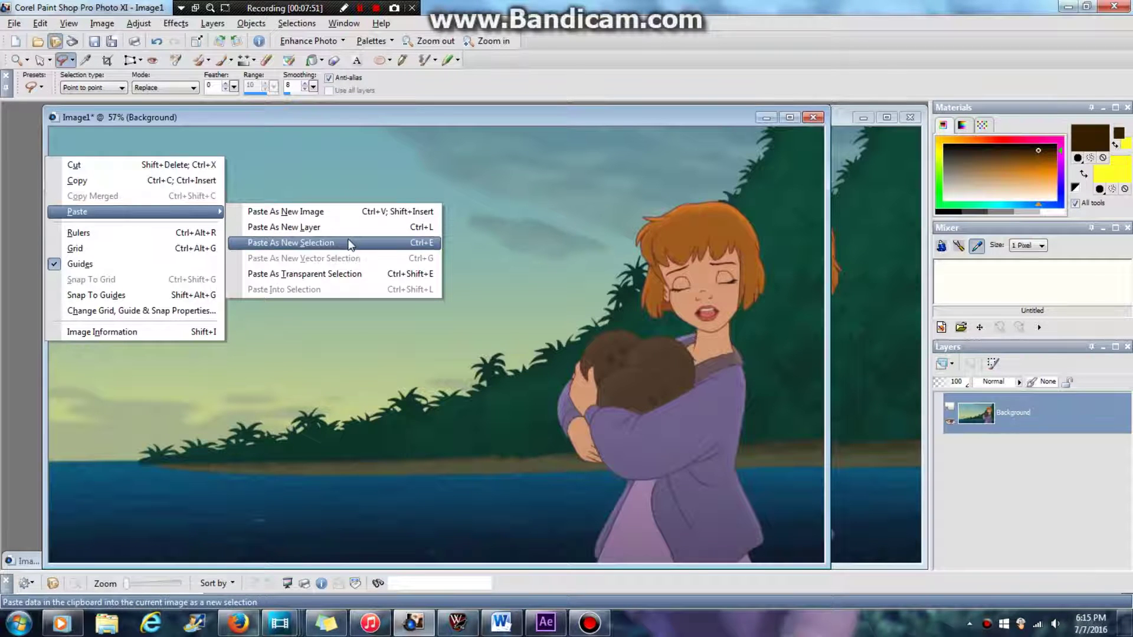
pyautogui.click(341, 212)
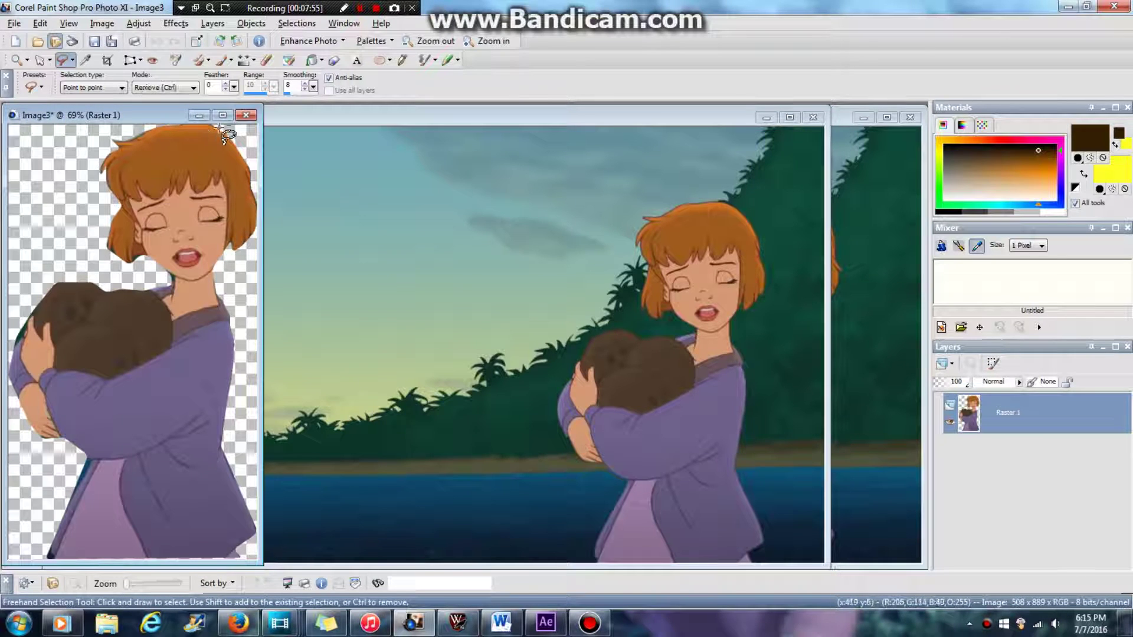
# - Close the cut-out image without saving it and nudge the frame window left
pyautogui.click(245, 115)
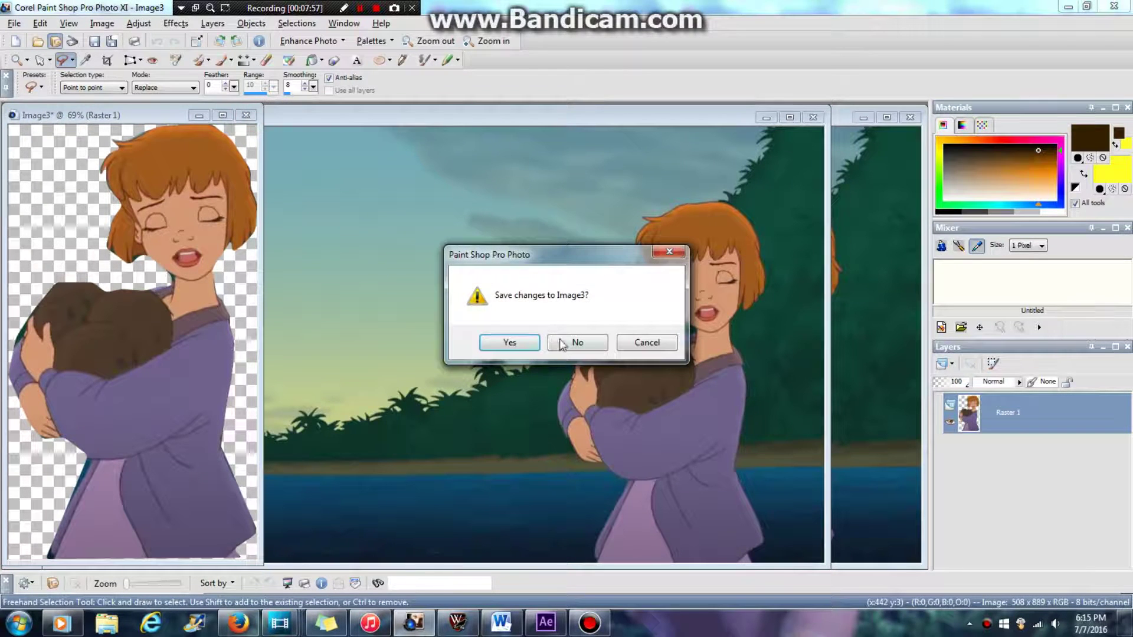
pyautogui.click(561, 344)
pyautogui.moveTo(228, 123)
pyautogui.mouseDown()
pyautogui.moveTo(92, 111)
pyautogui.moveTo(245, 118)
pyautogui.moveTo(215, 113)
pyautogui.mouseUp()
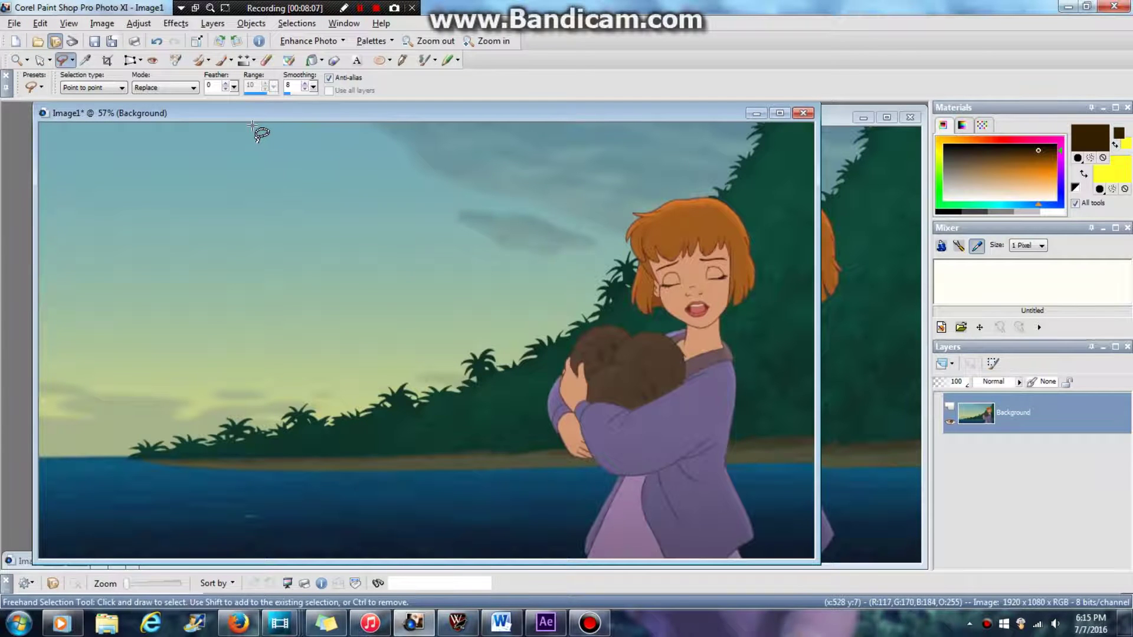
# - Open the Image1 - Copy file and set the foreground colour to bright green
pyautogui.click(14, 23)
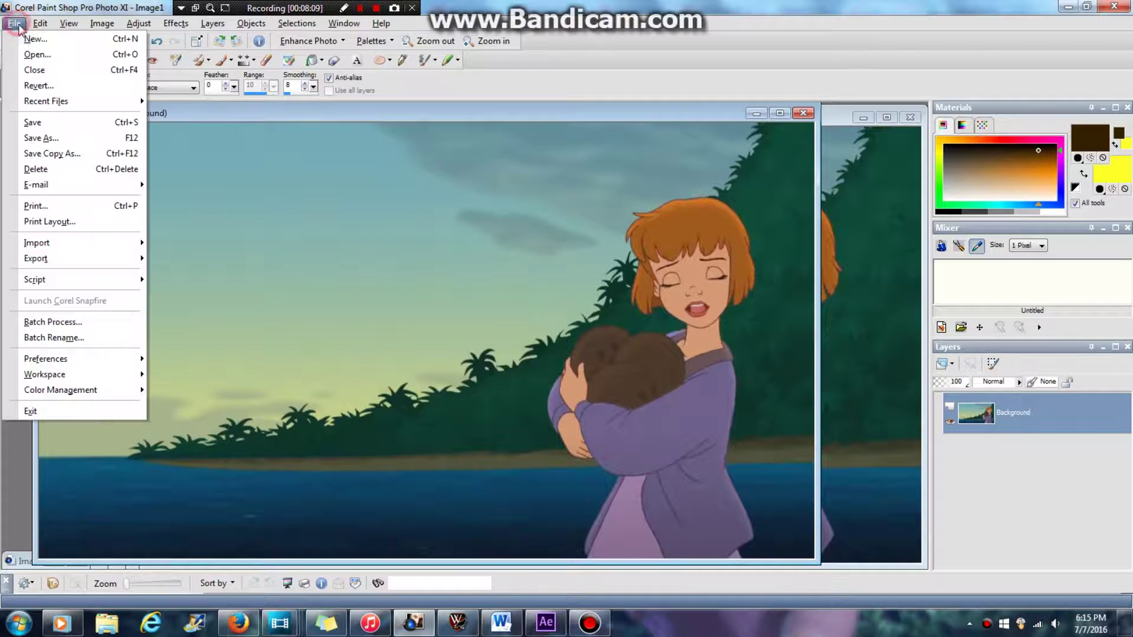
pyautogui.click(33, 59)
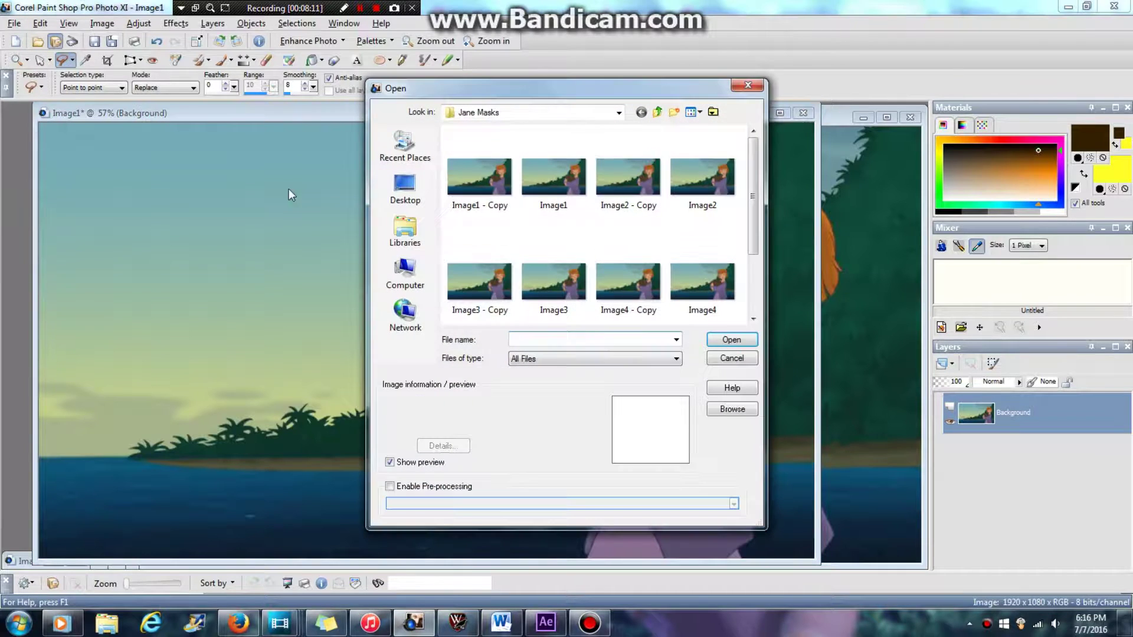
pyautogui.doubleClick(494, 183)
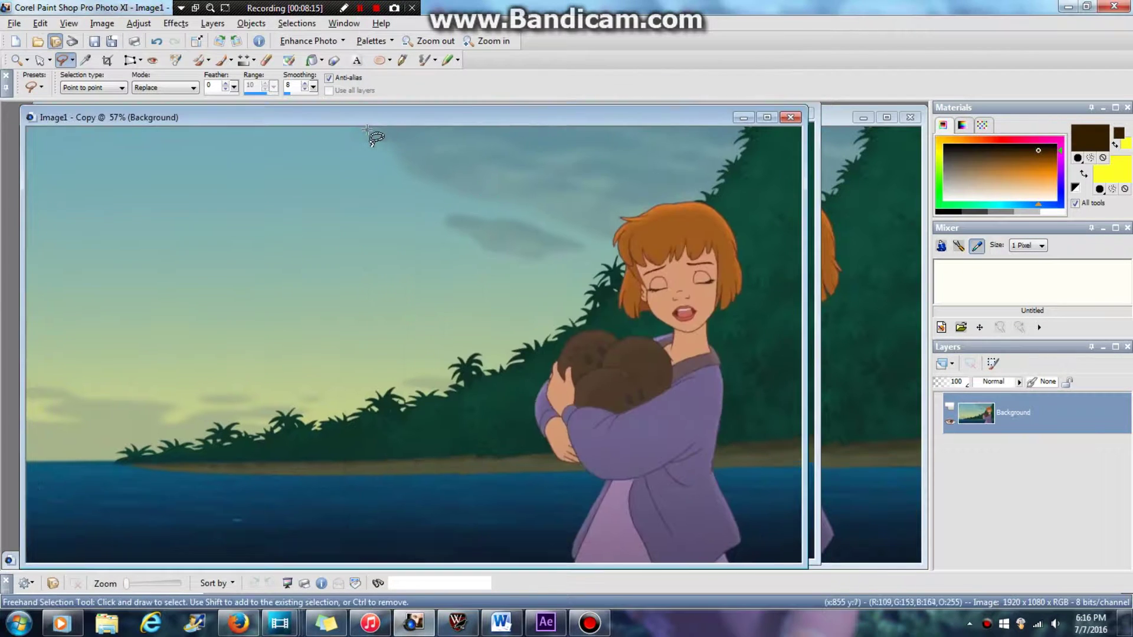
pyautogui.moveTo(359, 118); pyautogui.dragTo(322, 112)
pyautogui.click(939, 198)
pyautogui.moveTo(1063, 157); pyautogui.dragTo(1049, 172)
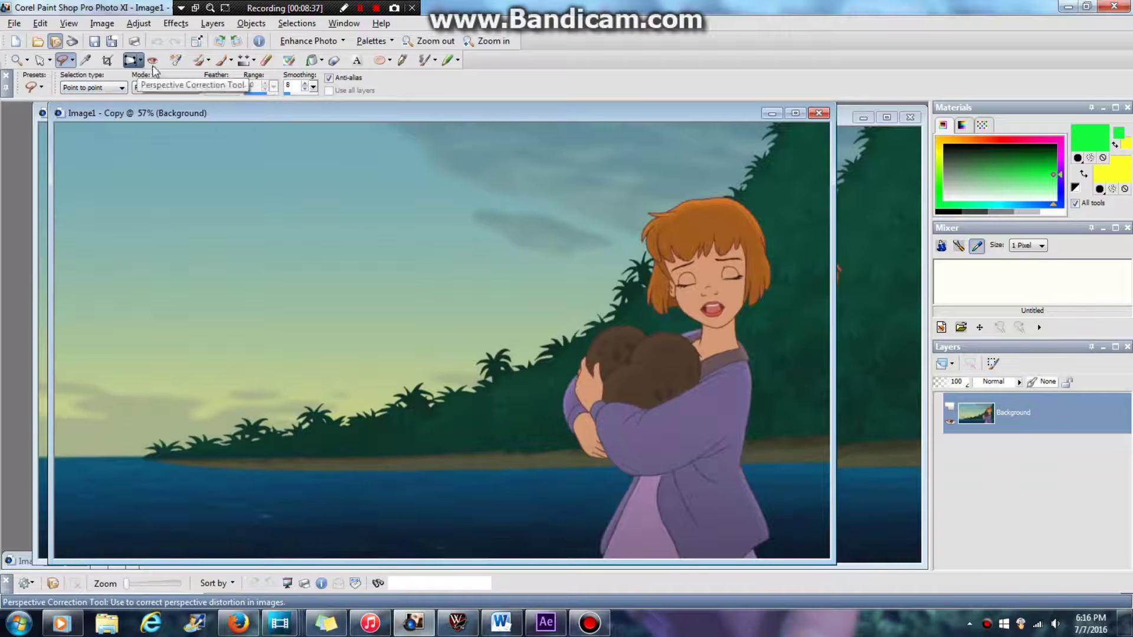
# - Flood fill the upper sky of the frame copy with bright green
pyautogui.click(1005, 202)
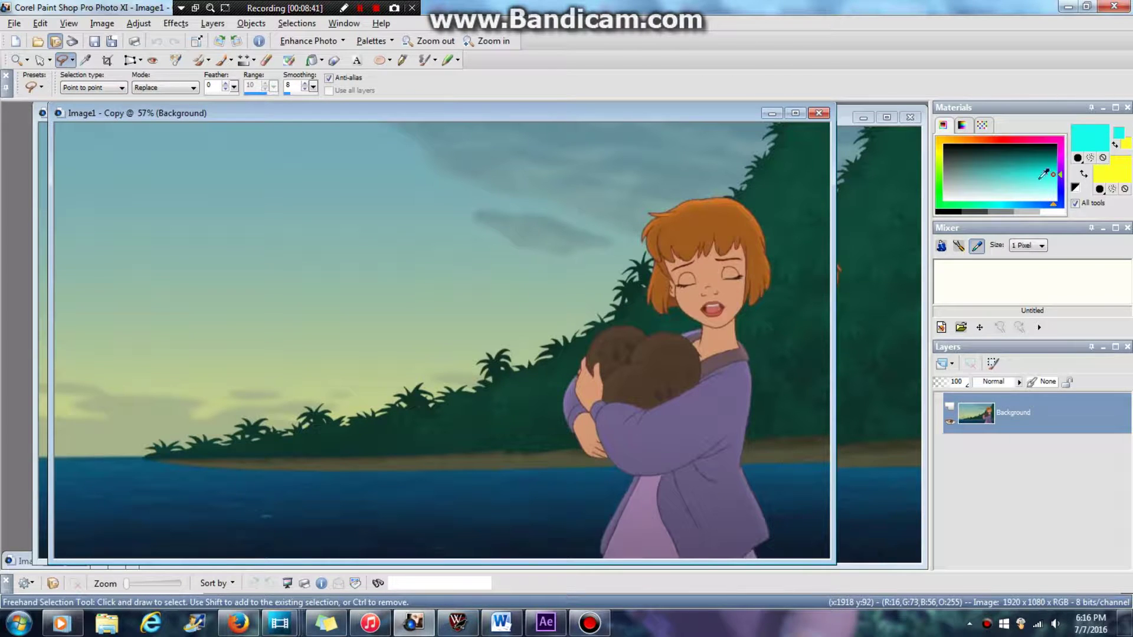
pyautogui.click(941, 204)
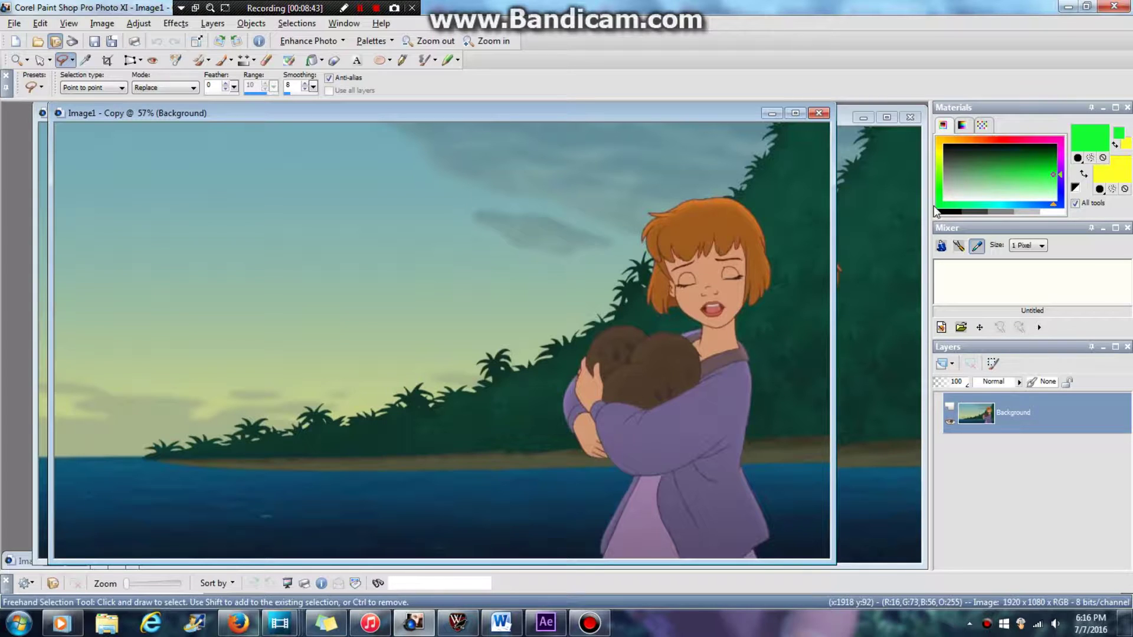
pyautogui.click(222, 60)
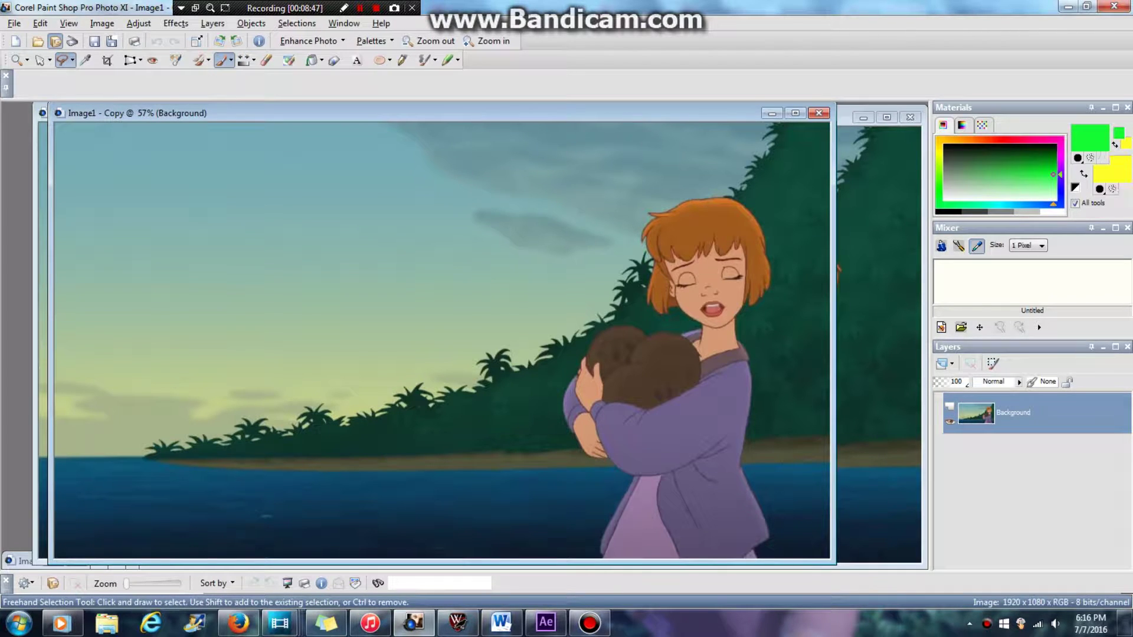
pyautogui.press('f')
pyautogui.click(215, 178)
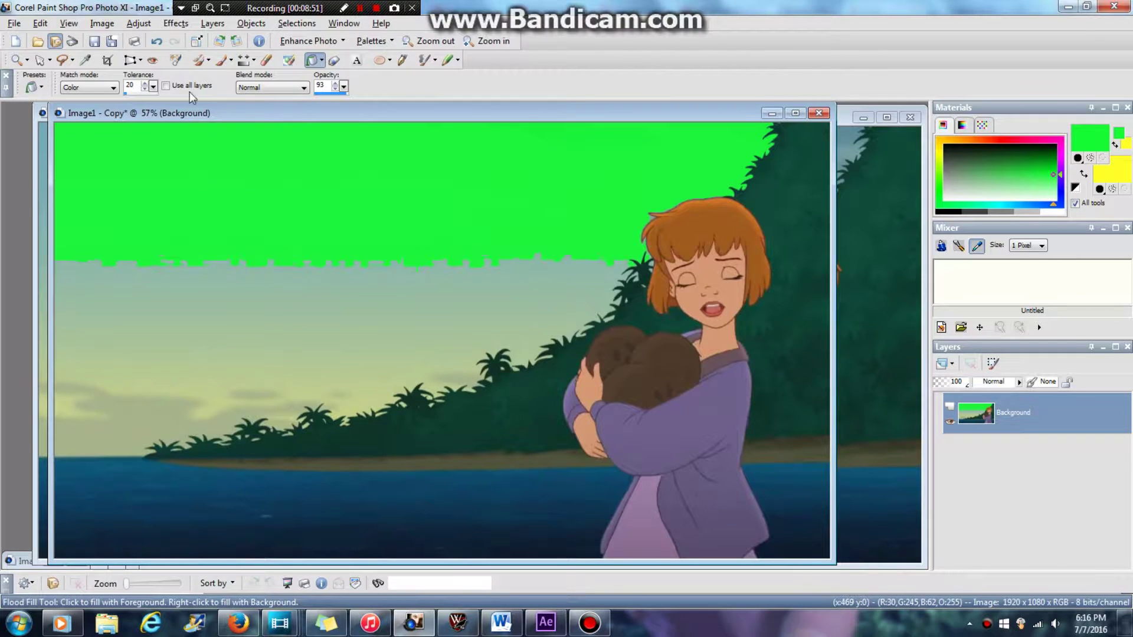
# - Select the Paint Brush and set its size to 527
pyautogui.click(222, 59)
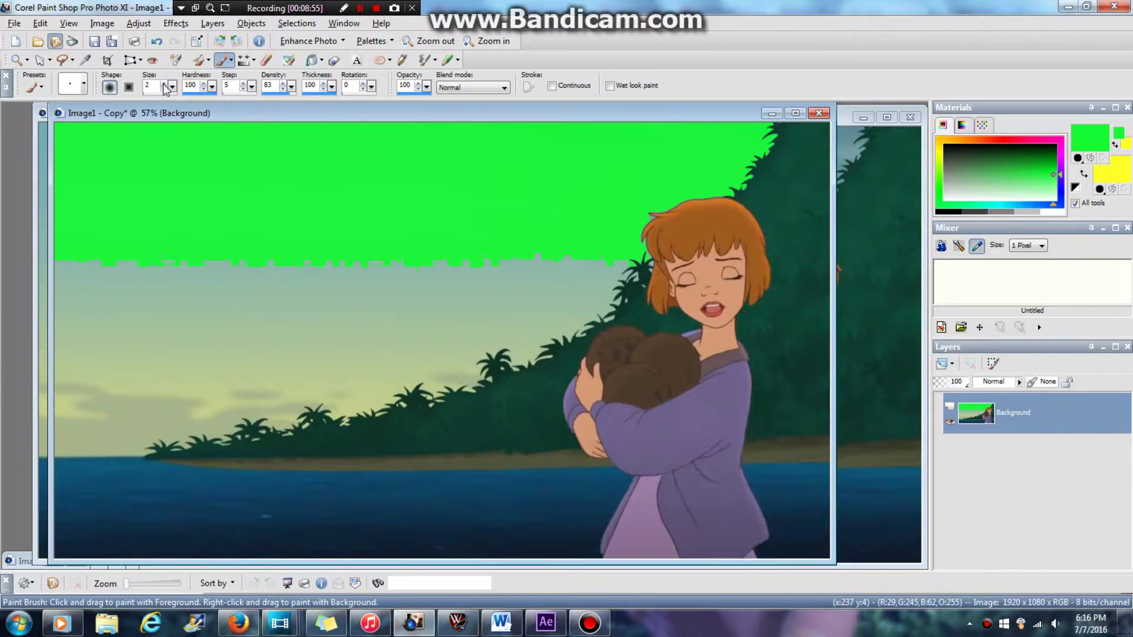
pyautogui.moveTo(172, 87); pyautogui.dragTo(260, 115)
pyautogui.click(206, 290)
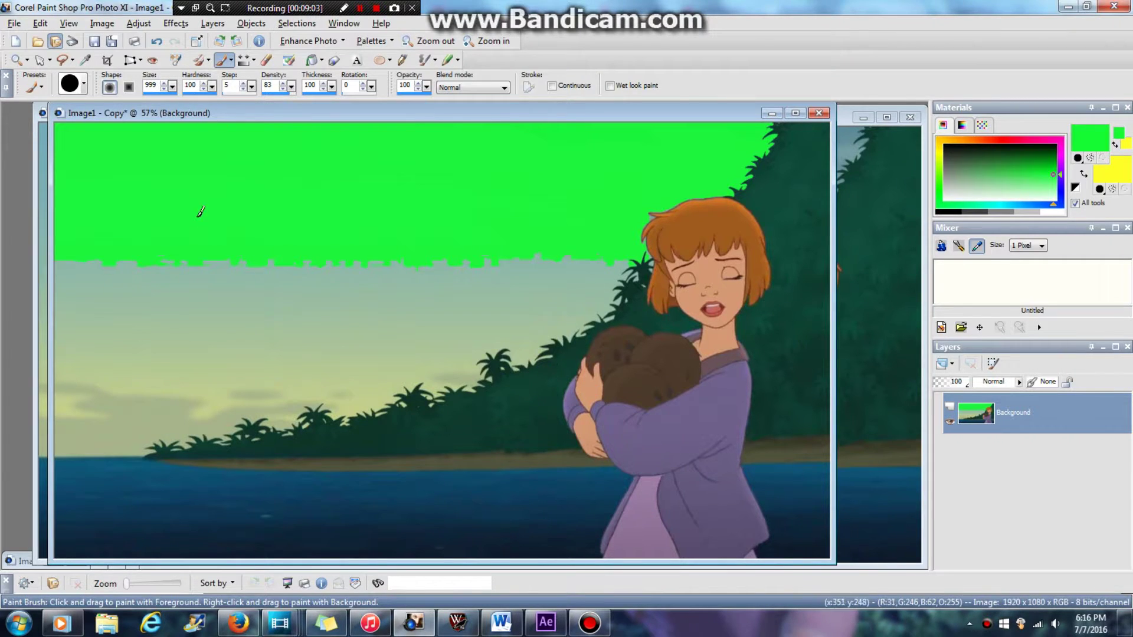
pyautogui.moveTo(171, 87); pyautogui.dragTo(123, 94)
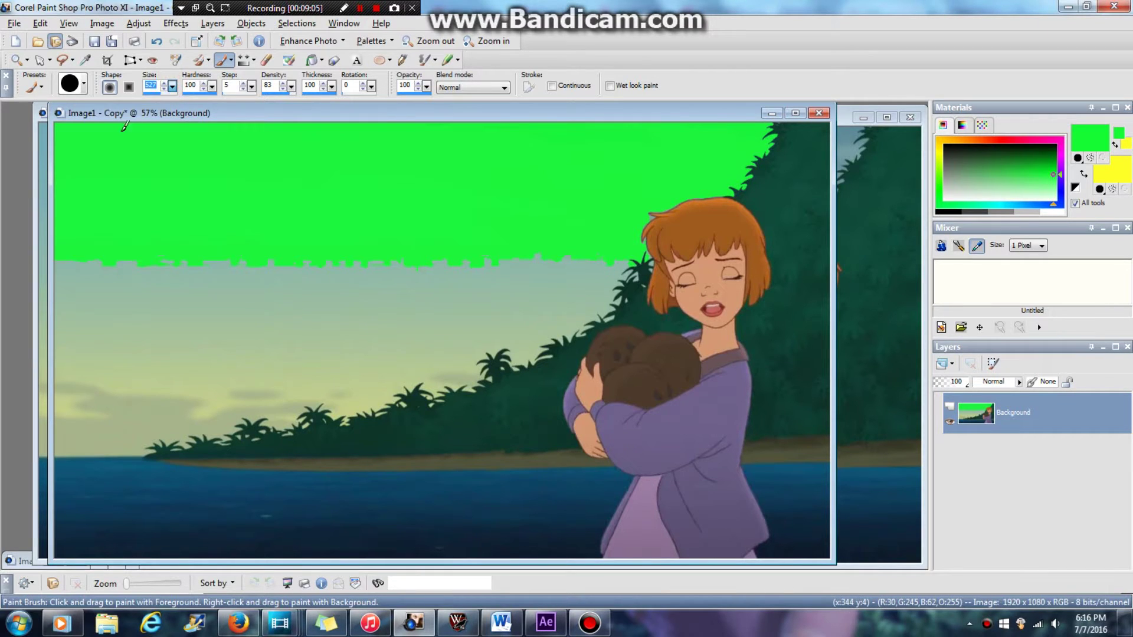